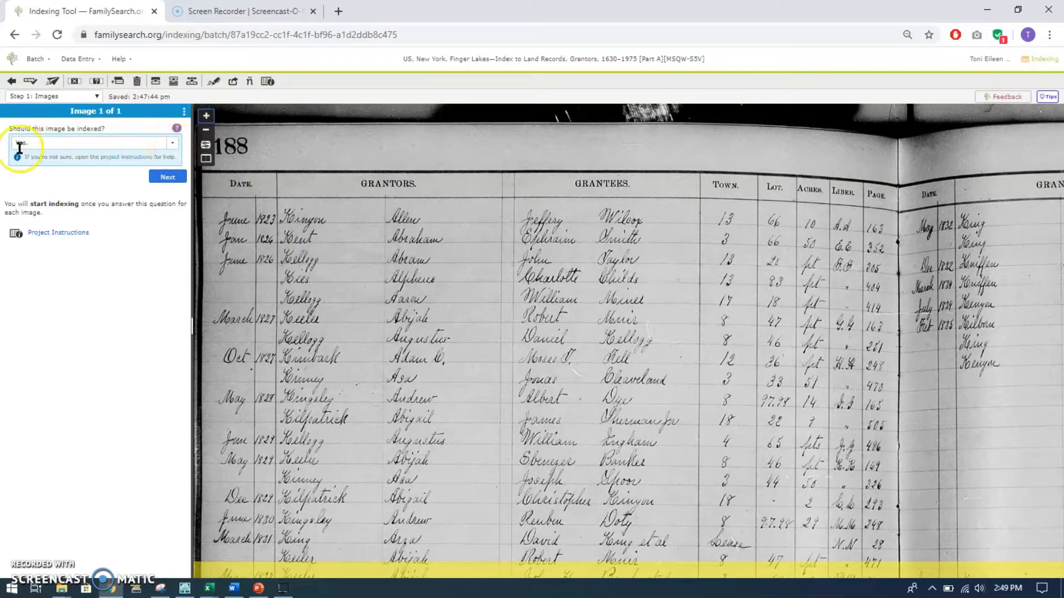
Step: Answer Yes to whether the image should be indexed and continue to the record entries
{"action": "left_click", "coordinate": [172, 144]}
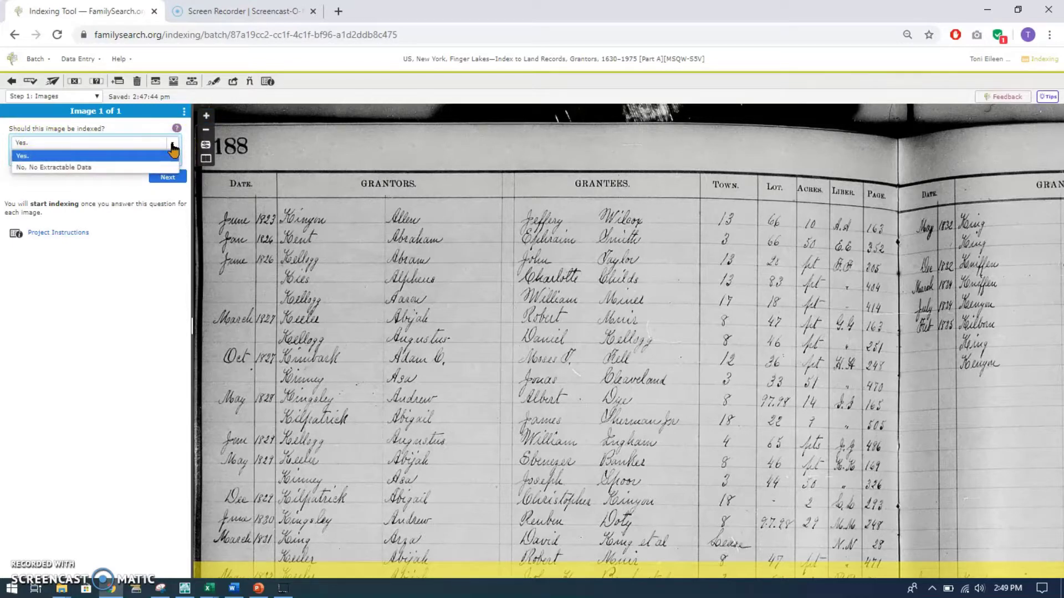
{"action": "left_click", "coordinate": [173, 145]}
{"action": "left_click", "coordinate": [173, 145]}
{"action": "left_click", "coordinate": [45, 141]}
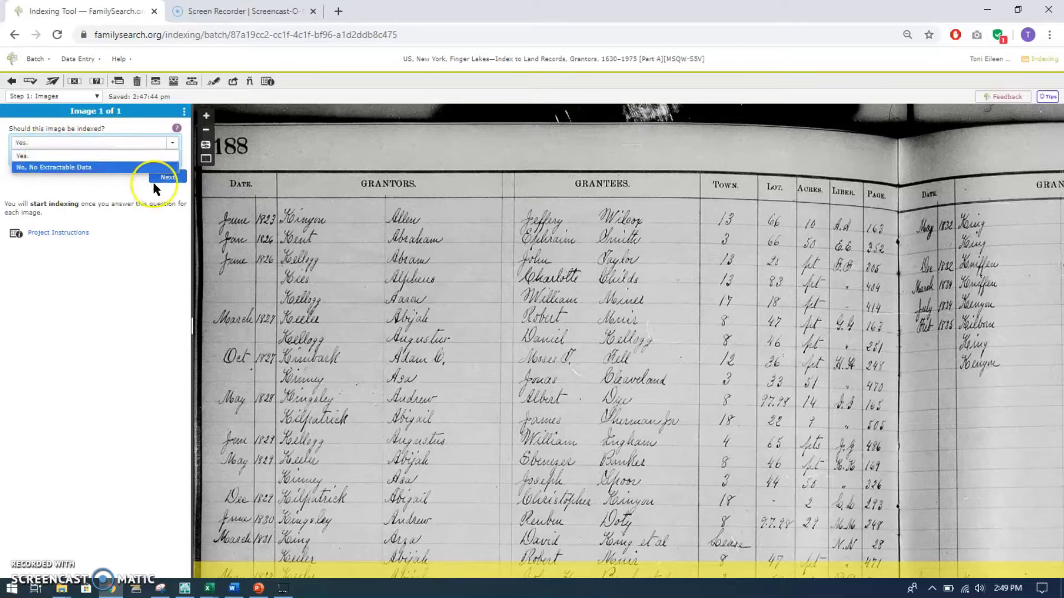
{"action": "left_click", "coordinate": [129, 269]}
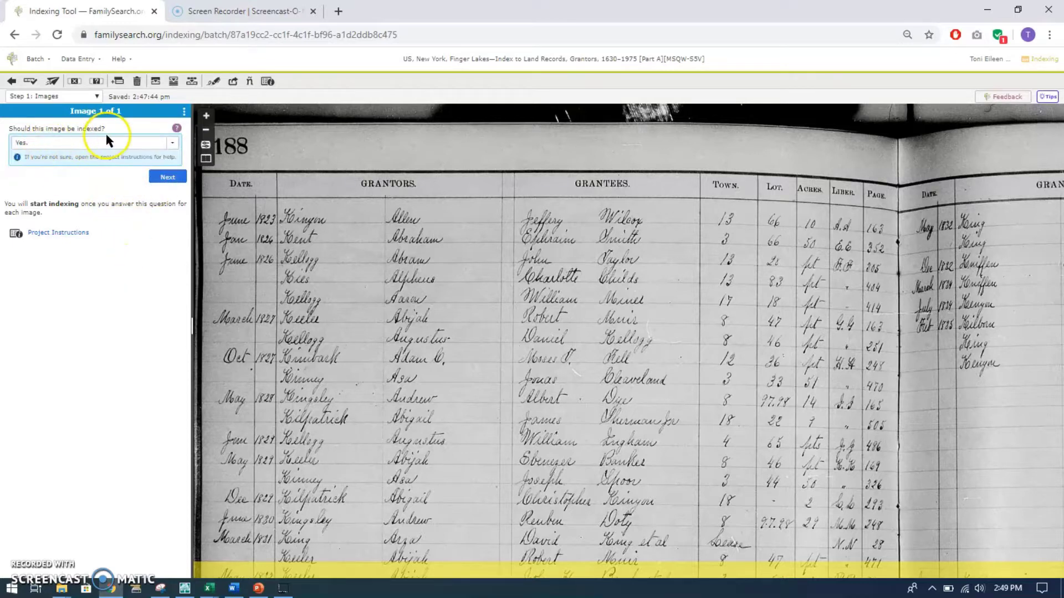
{"action": "left_click", "coordinate": [167, 177]}
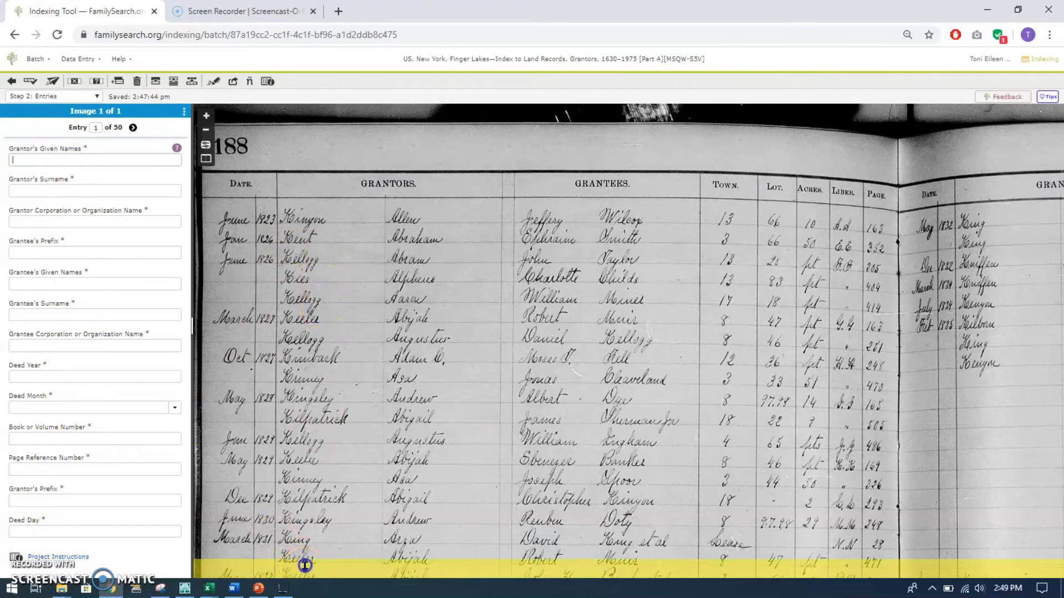
Step: Align the highlight with the first record row and enter that grantor's given name and surname in entry 1
{"action": "left_click_drag", "start_coordinate": [304, 564], "coordinate": [304, 198]}
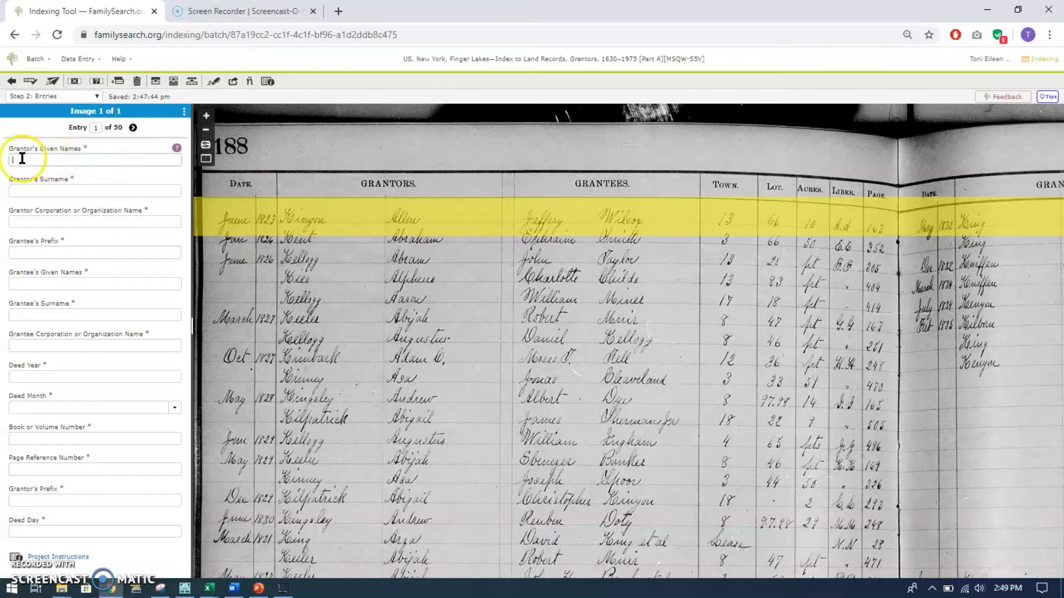
{"action": "left_click", "coordinate": [50, 159]}
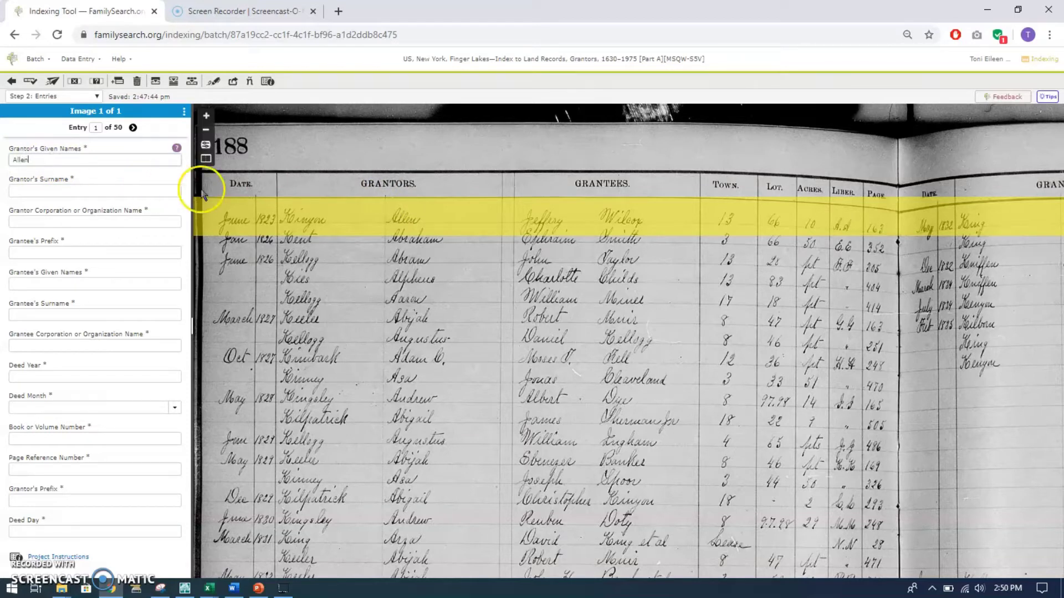
{"action": "left_click", "coordinate": [44, 190]}
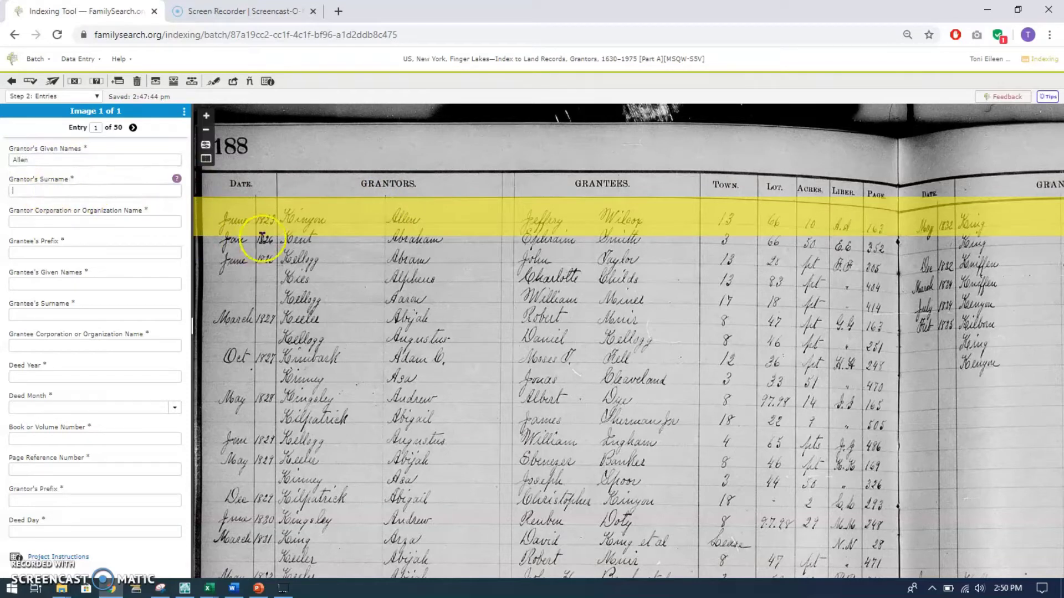
{"action": "left_click", "coordinate": [206, 116]}
{"action": "left_click_drag", "start_coordinate": [319, 216], "coordinate": [574, 287]}
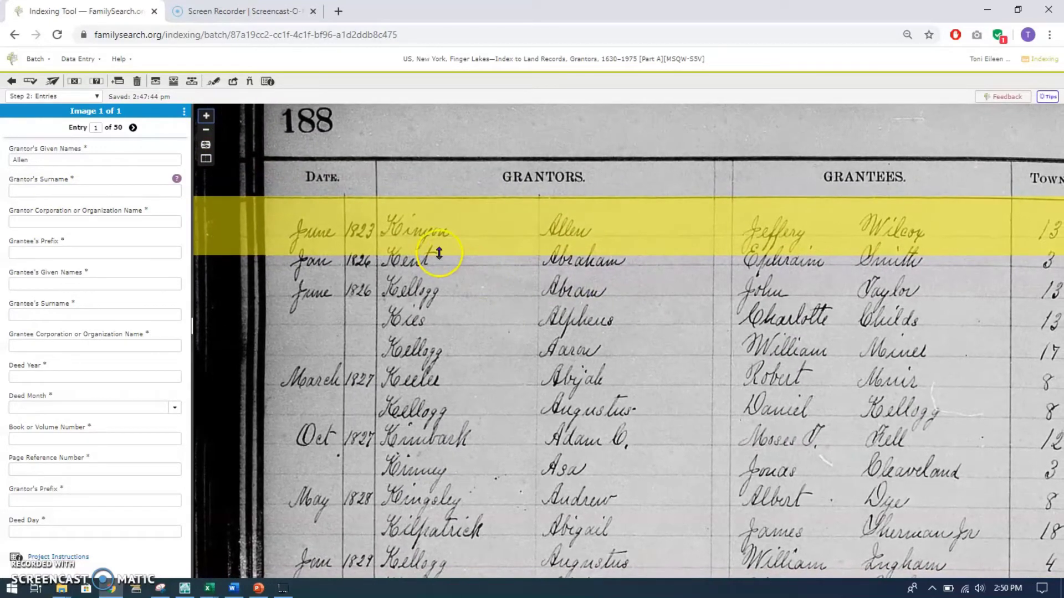
{"action": "left_click", "coordinate": [39, 186]}
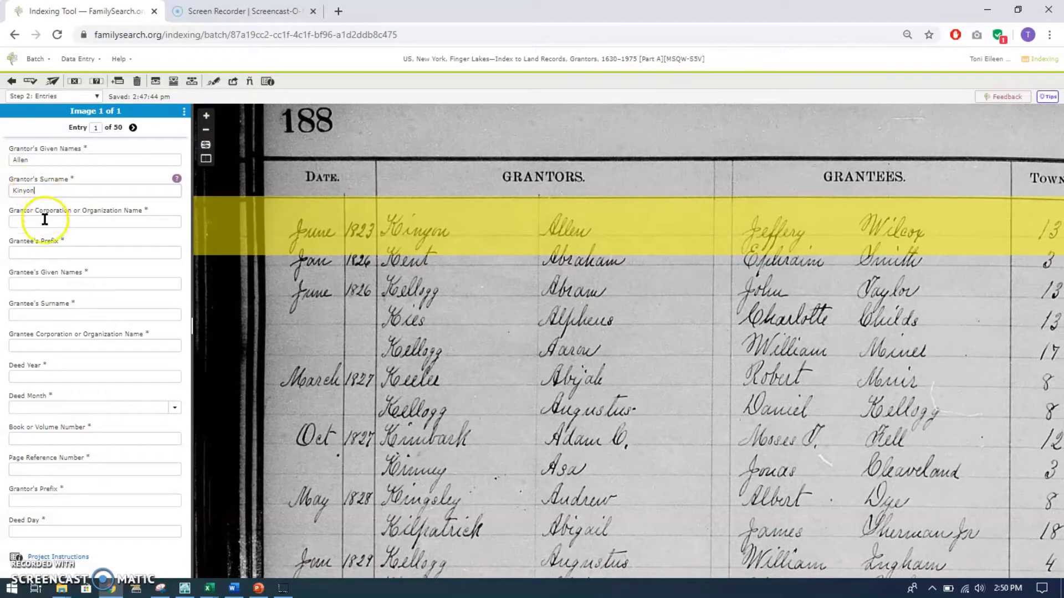
{"action": "left_click", "coordinate": [449, 246]}
{"action": "left_click", "coordinate": [162, 224]}
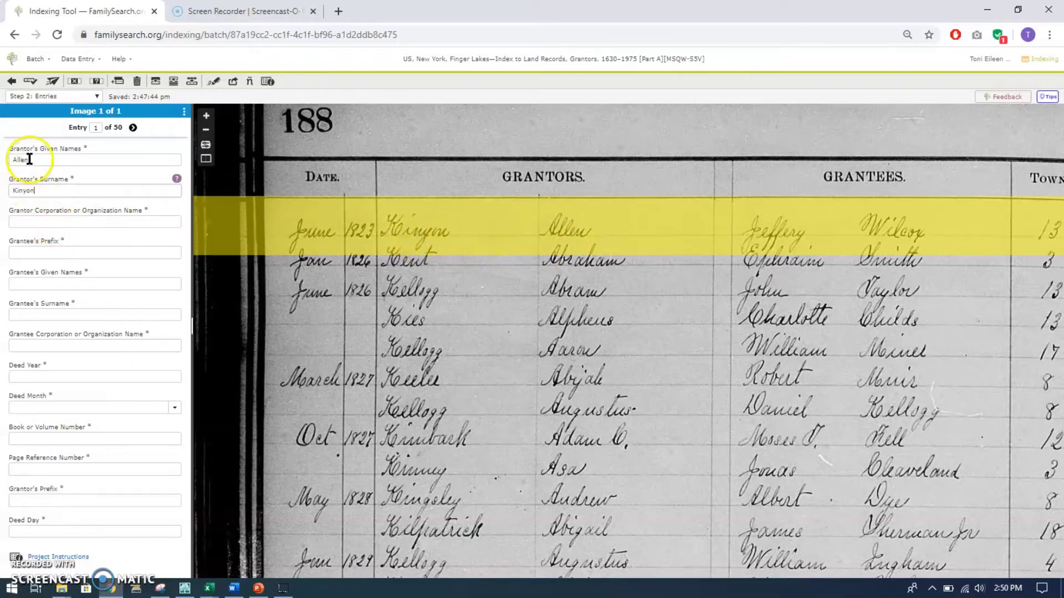
Step: Mark the Grantor Corporation or Organization Name and Grantee's Prefix fields blank, and enter the grantee's given name and surname from the highlighted row
{"action": "left_click", "coordinate": [48, 250]}
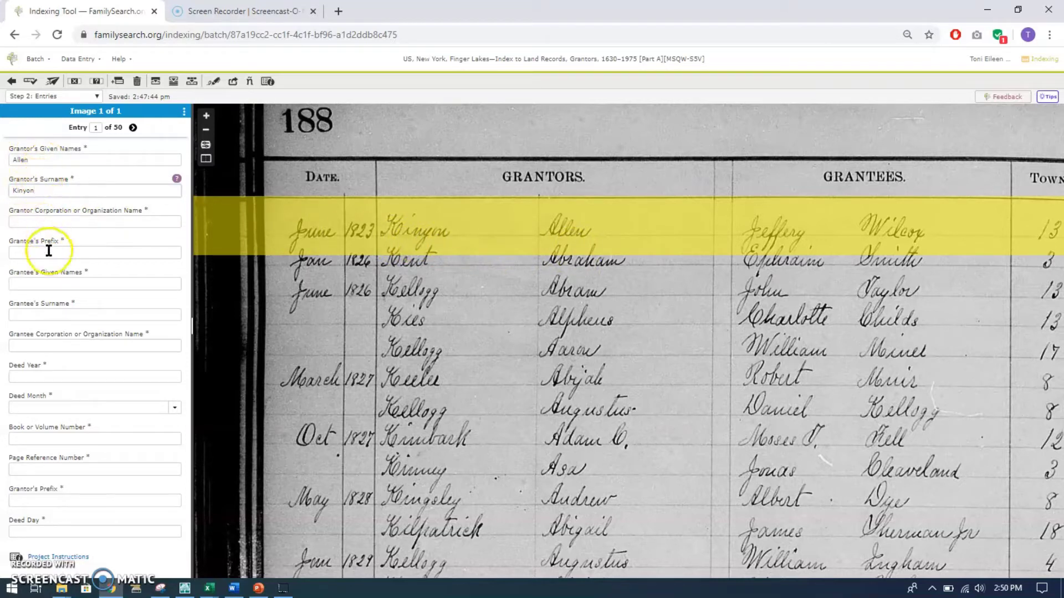
{"action": "left_click", "coordinate": [46, 220]}
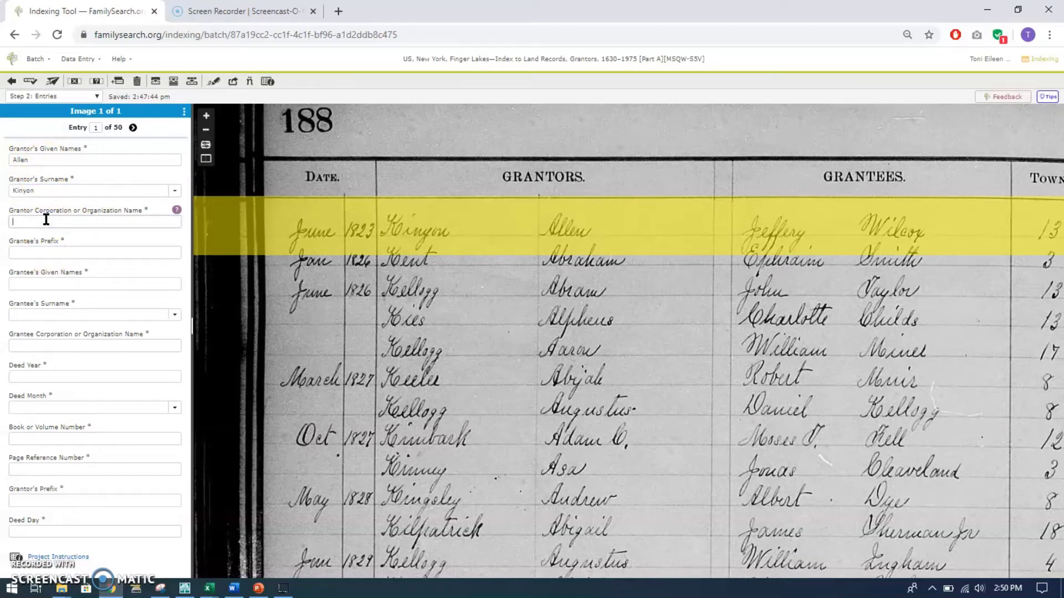
{"action": "key", "text": "ctrl+b"}
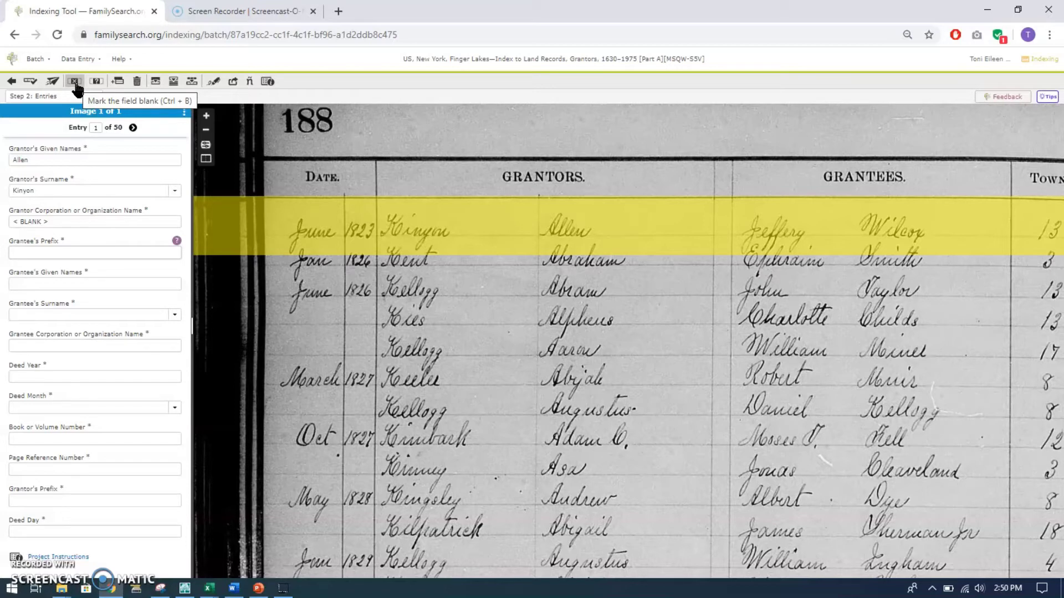
{"action": "left_click", "coordinate": [37, 247]}
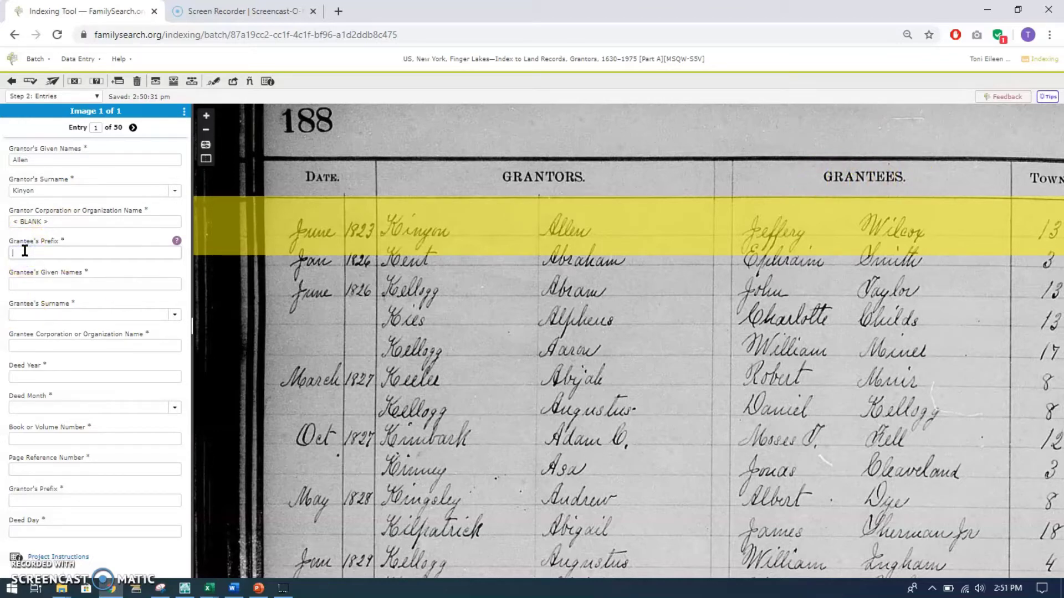
{"action": "key", "text": "ctrl+b"}
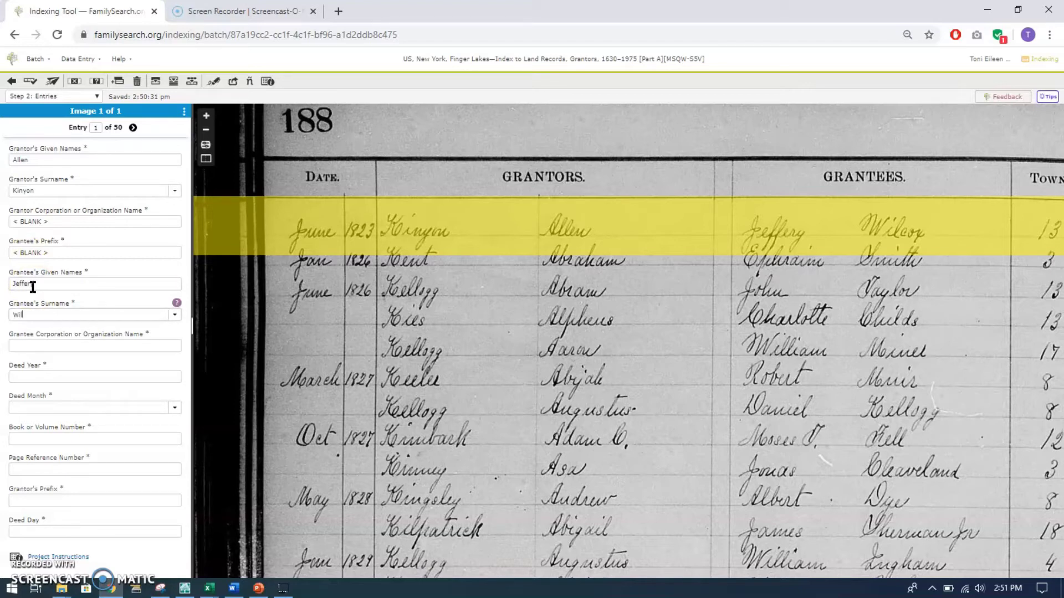
Step: Mark the Grantee Corporation or Organization Name blank and set the deed year to 1823 and the deed month to Jun
{"action": "left_click", "coordinate": [35, 341]}
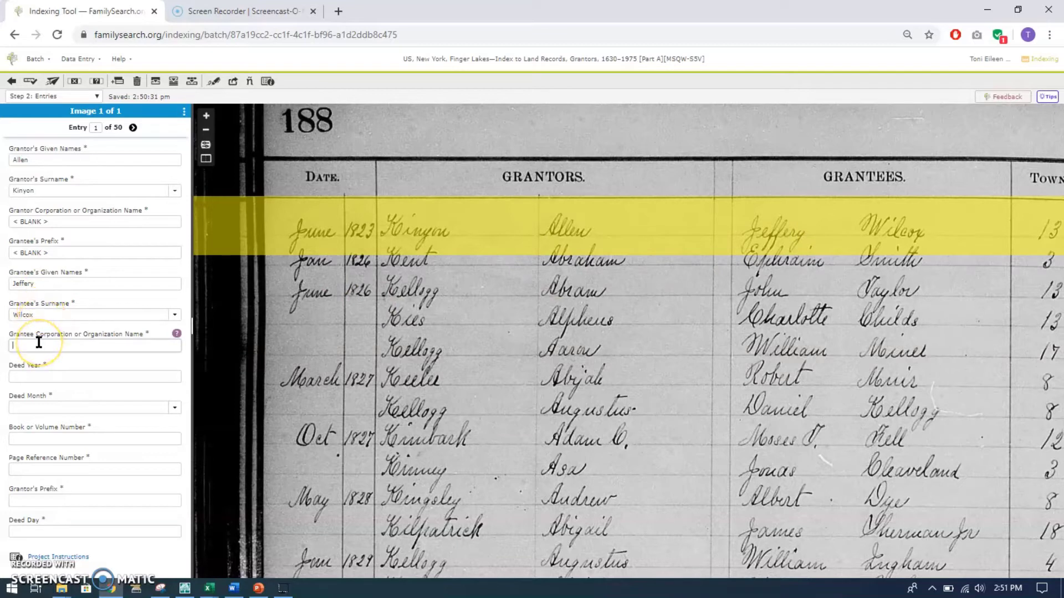
{"action": "key", "text": "ctrl+b"}
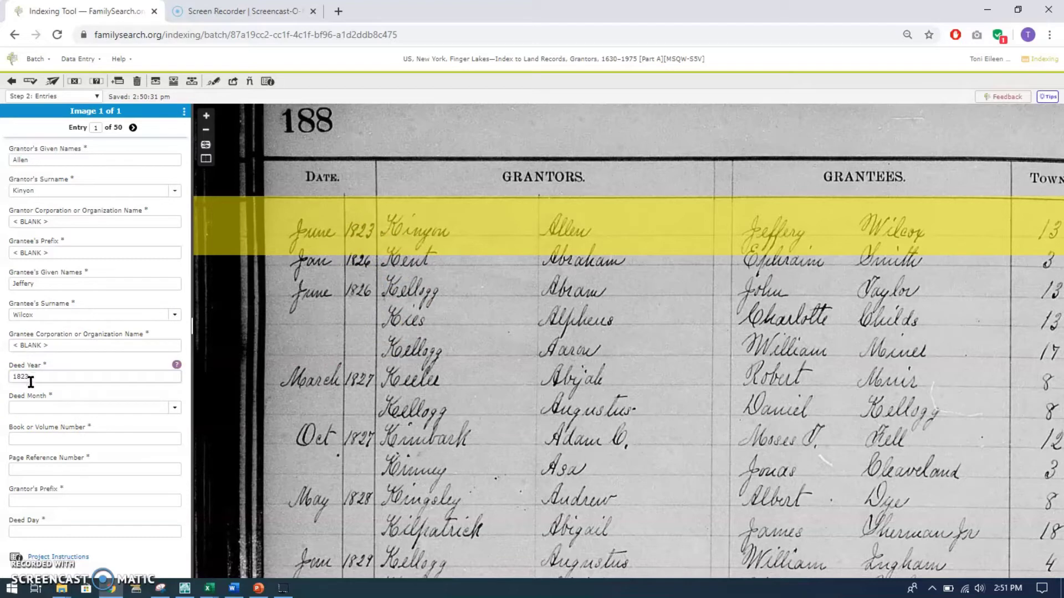
{"action": "left_click", "coordinate": [38, 408]}
{"action": "type", "text": "Ju"}
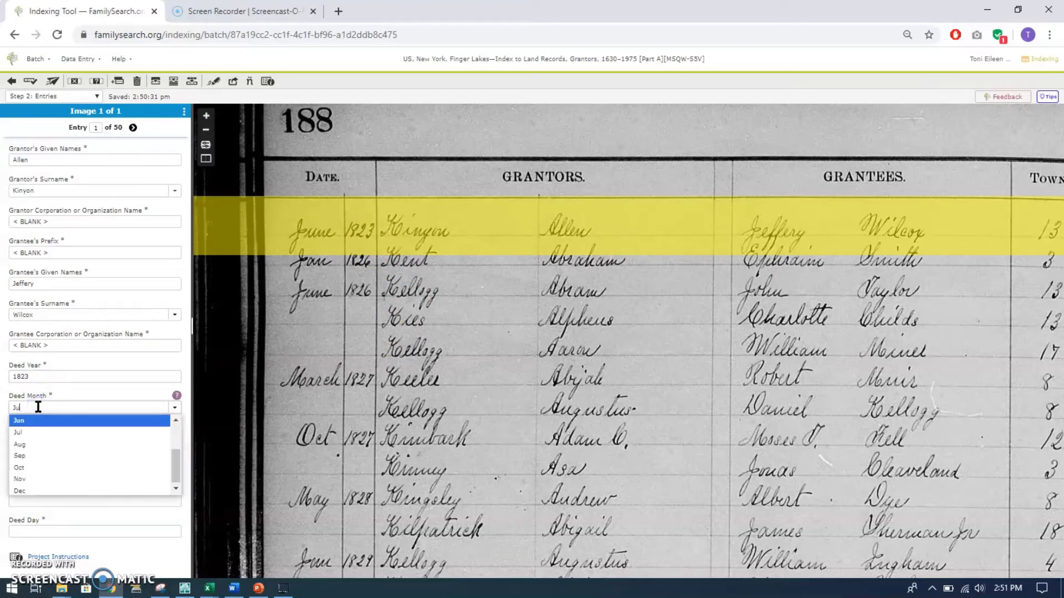
{"action": "left_click", "coordinate": [20, 421]}
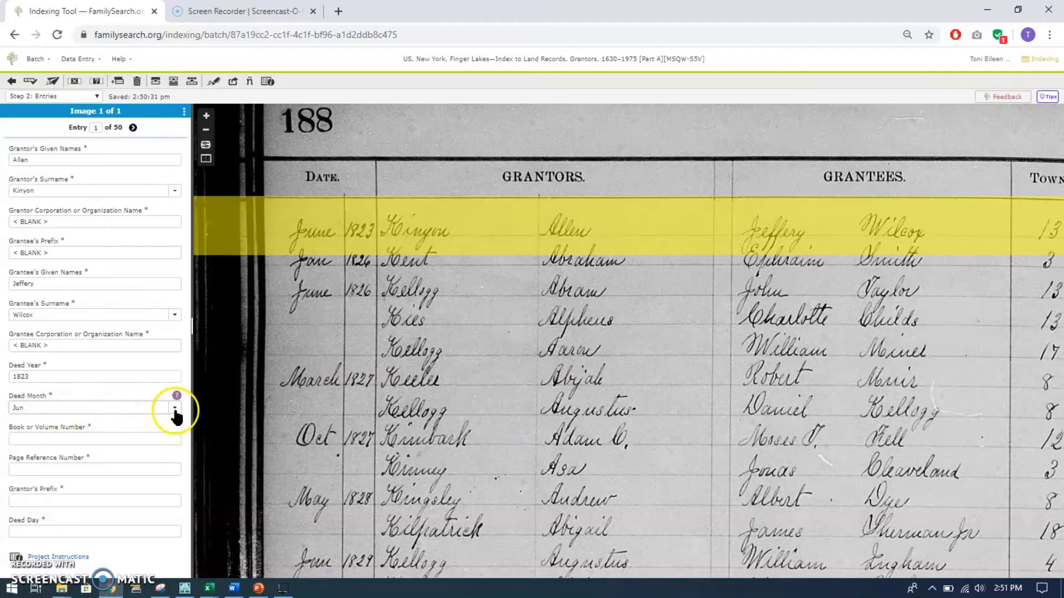
Step: Check the first row's remaining columns in the image and mark the Book or Volume Number blank
{"action": "left_click", "coordinate": [71, 438]}
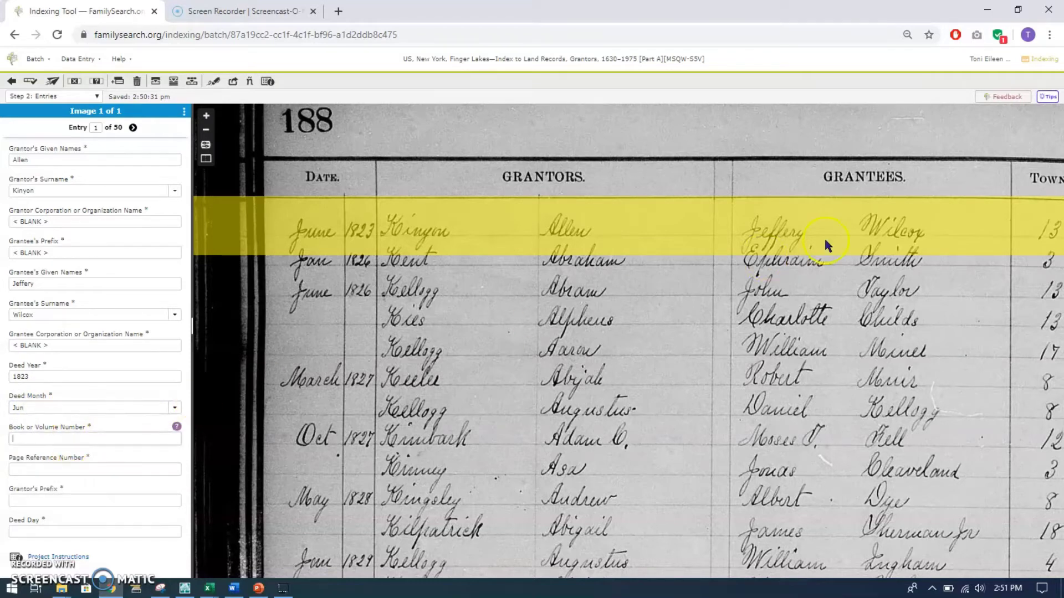
{"action": "left_click_drag", "start_coordinate": [845, 246], "coordinate": [765, 252]}
{"action": "left_click_drag", "start_coordinate": [750, 332], "coordinate": [597, 330]}
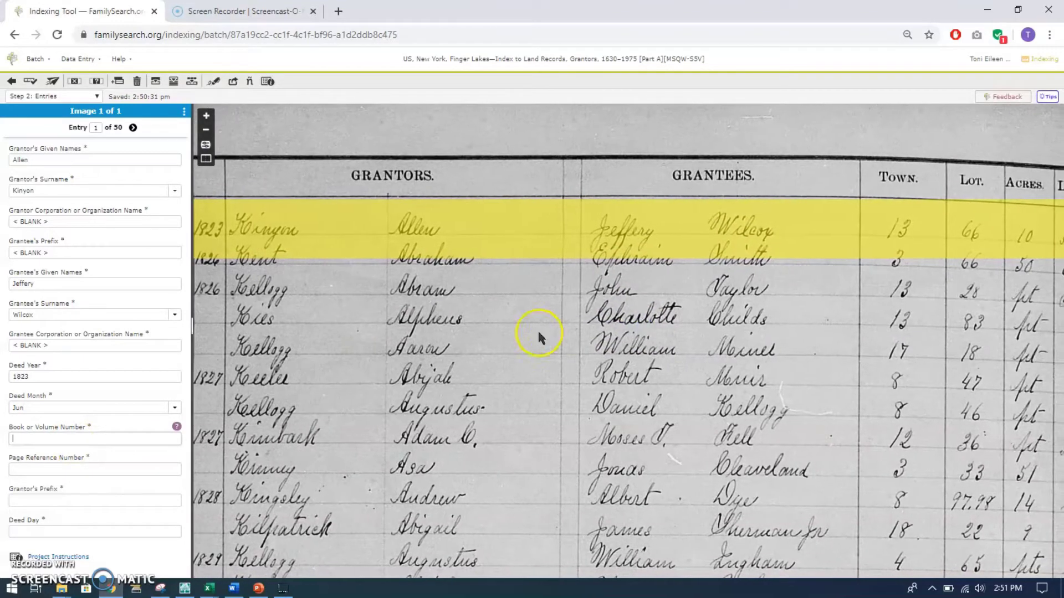
{"action": "left_click", "coordinate": [205, 130]}
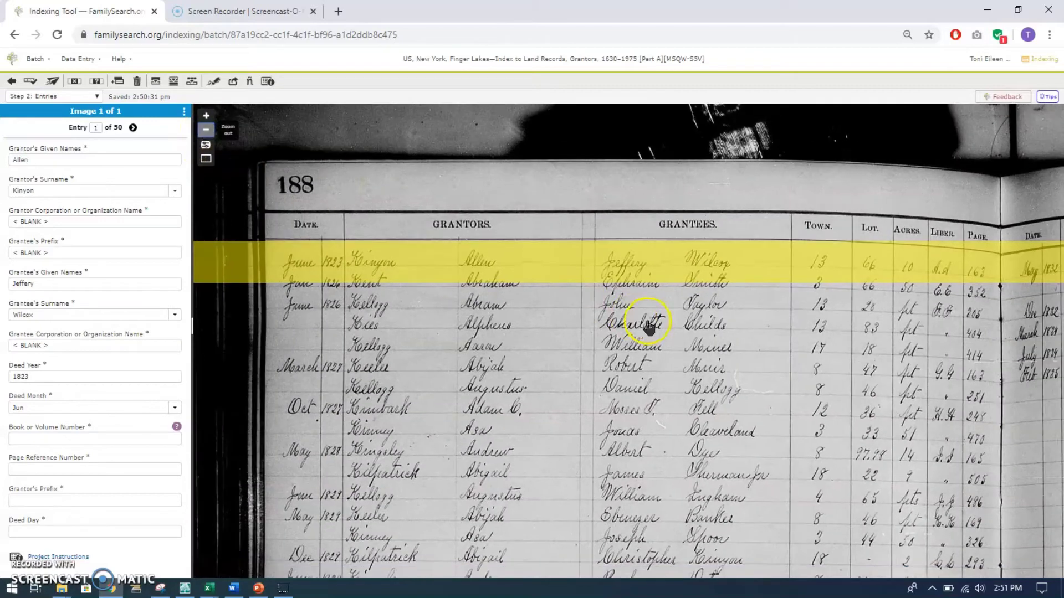
{"action": "left_click_drag", "start_coordinate": [649, 327], "coordinate": [541, 316]}
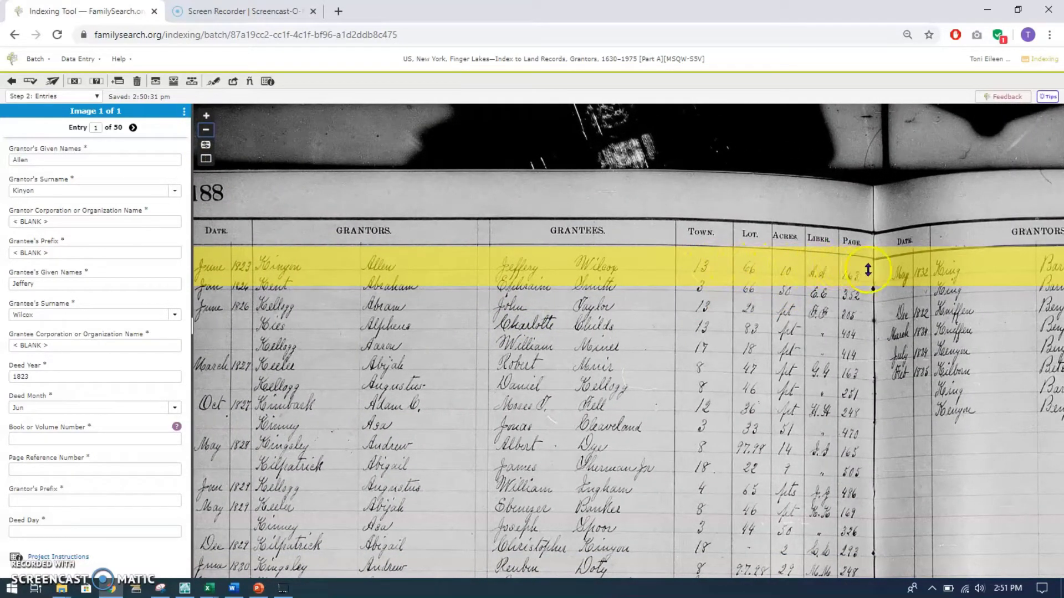
{"action": "left_click", "coordinate": [37, 438]}
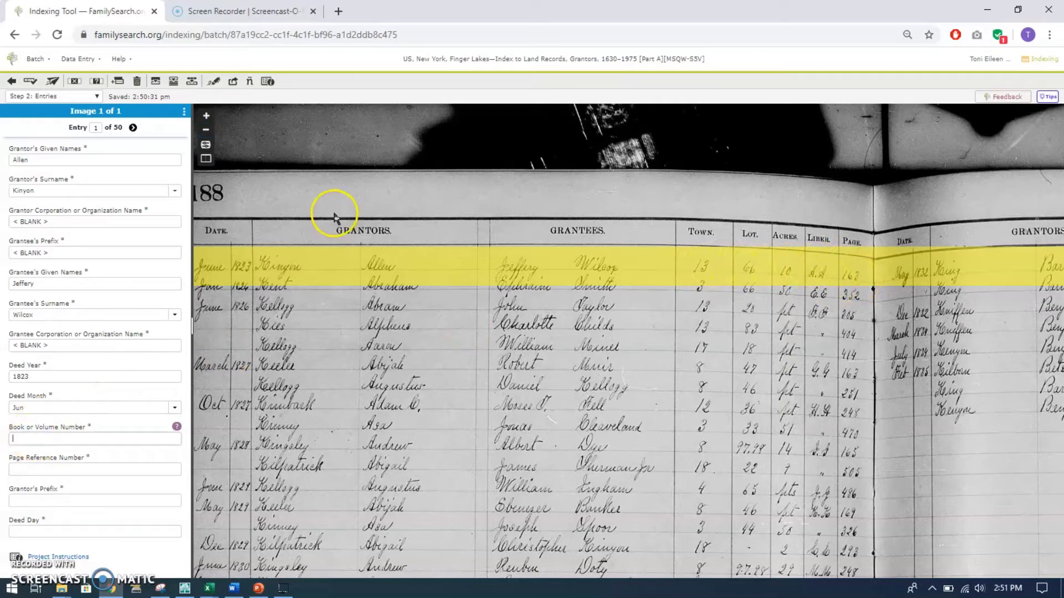
{"action": "left_click_drag", "start_coordinate": [330, 214], "coordinate": [371, 213]}
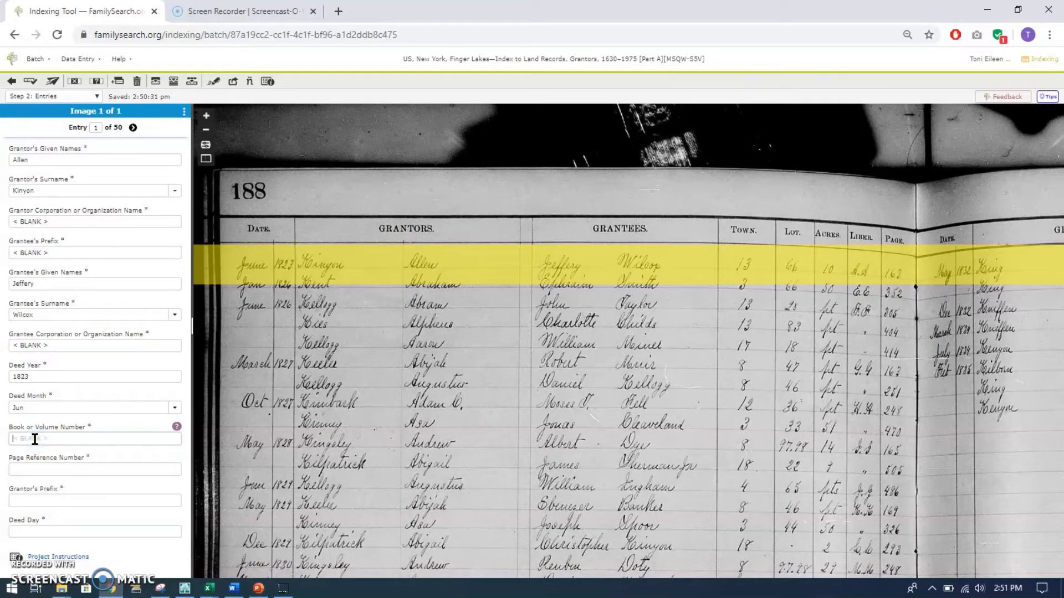
{"action": "key", "text": "Tab"}
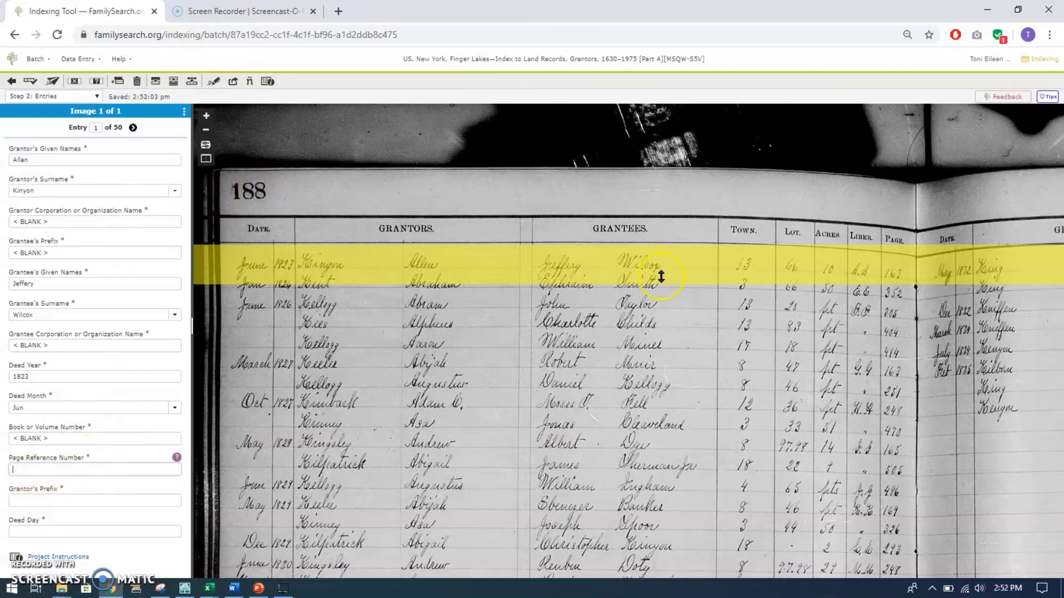
Step: Consult the field help for the Page Reference Number and enter 163 from the highlighted row's page column
{"action": "left_click", "coordinate": [891, 290]}
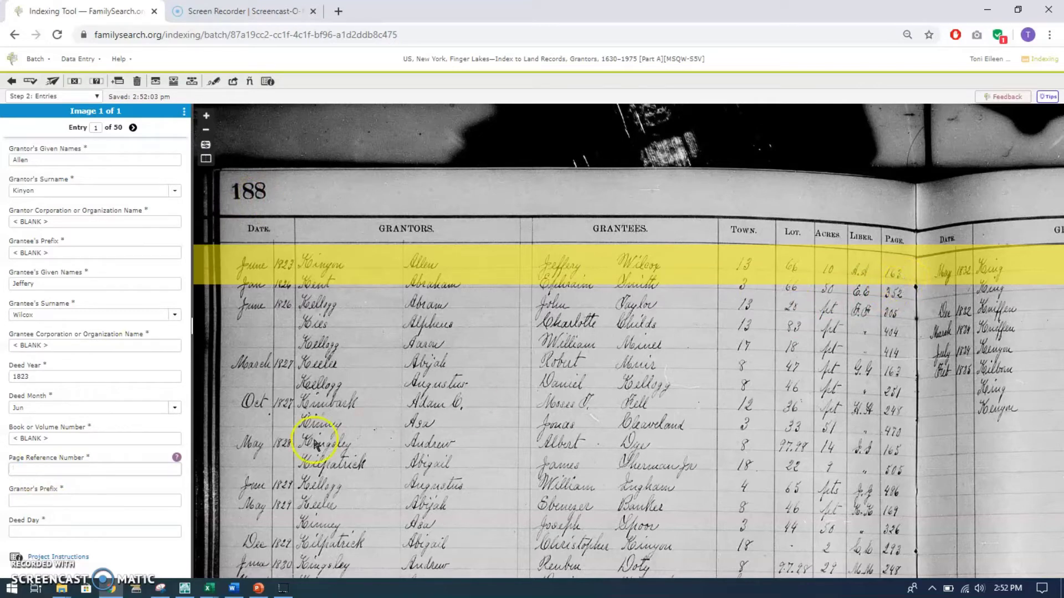
{"action": "left_click", "coordinate": [177, 458]}
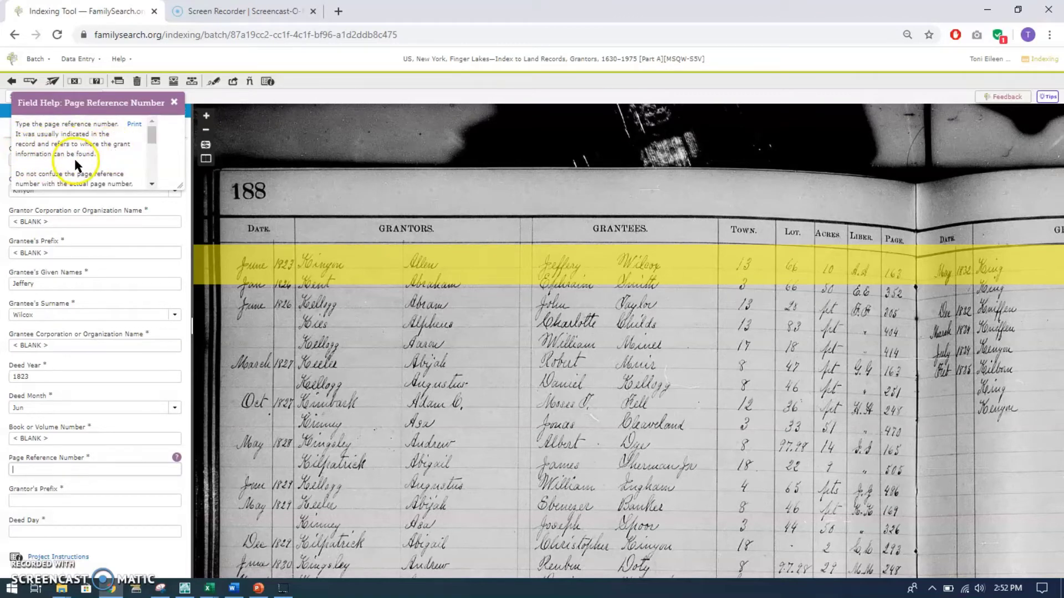
{"action": "left_click", "coordinate": [175, 104]}
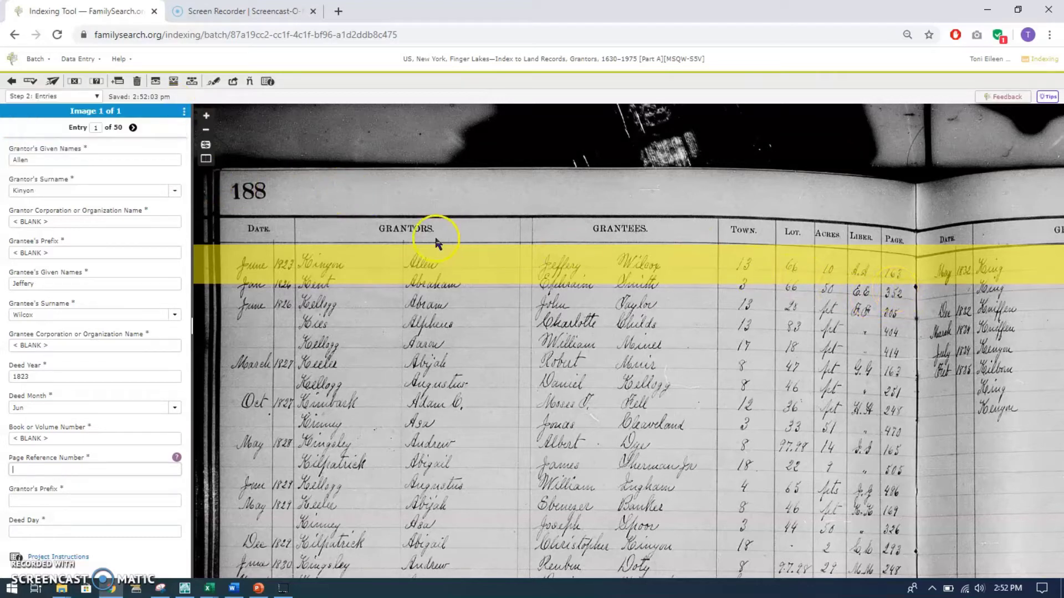
{"action": "left_click", "coordinate": [32, 469]}
Step: Move the Grantor's Prefix field to the start of the entry form, above the Grantor's Given Names
{"action": "left_click", "coordinate": [42, 500]}
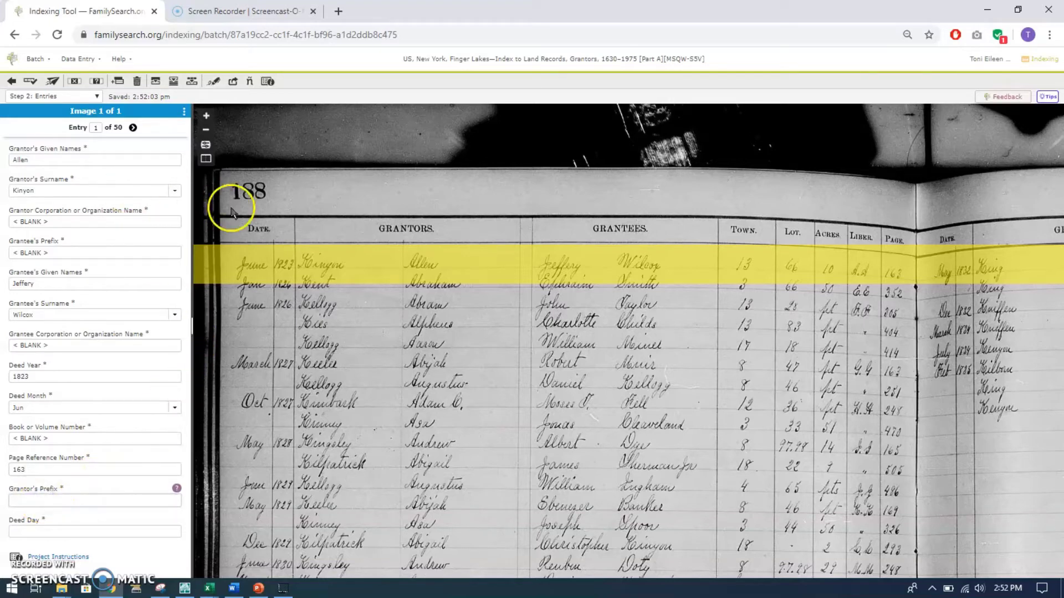
{"action": "left_click", "coordinate": [353, 366]}
{"action": "left_click_drag", "start_coordinate": [352, 366], "coordinate": [349, 266]}
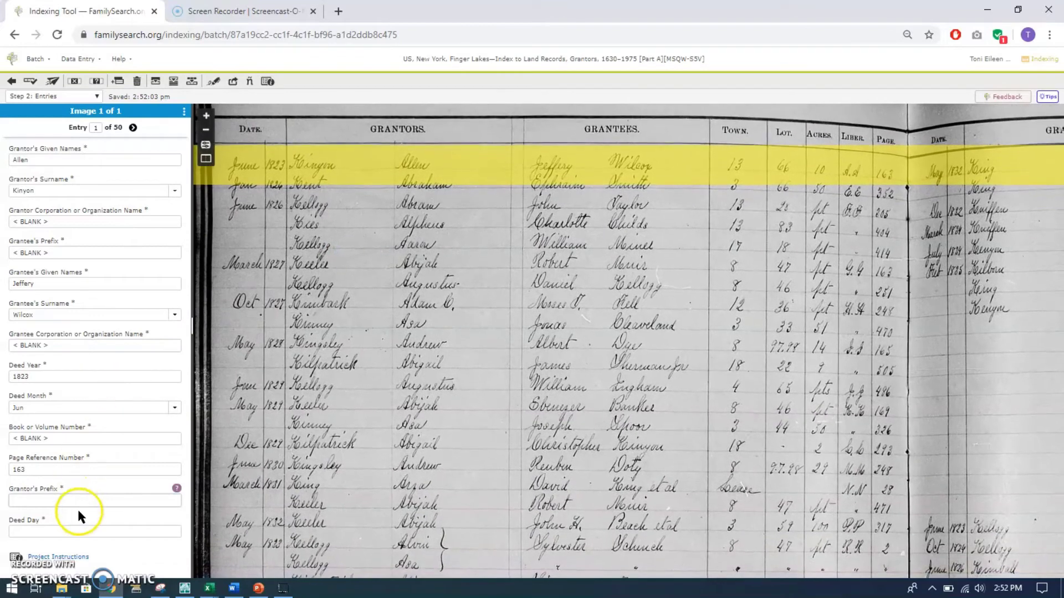
{"action": "left_click", "coordinate": [38, 499]}
{"action": "left_click", "coordinate": [33, 498]}
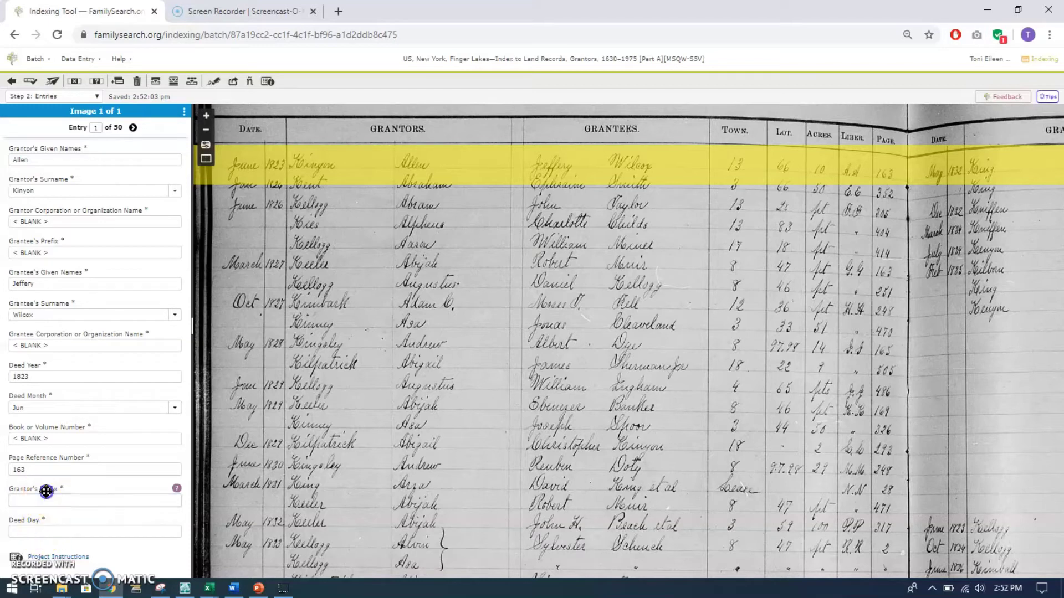
{"action": "left_click_drag", "start_coordinate": [46, 491], "coordinate": [64, 153]}
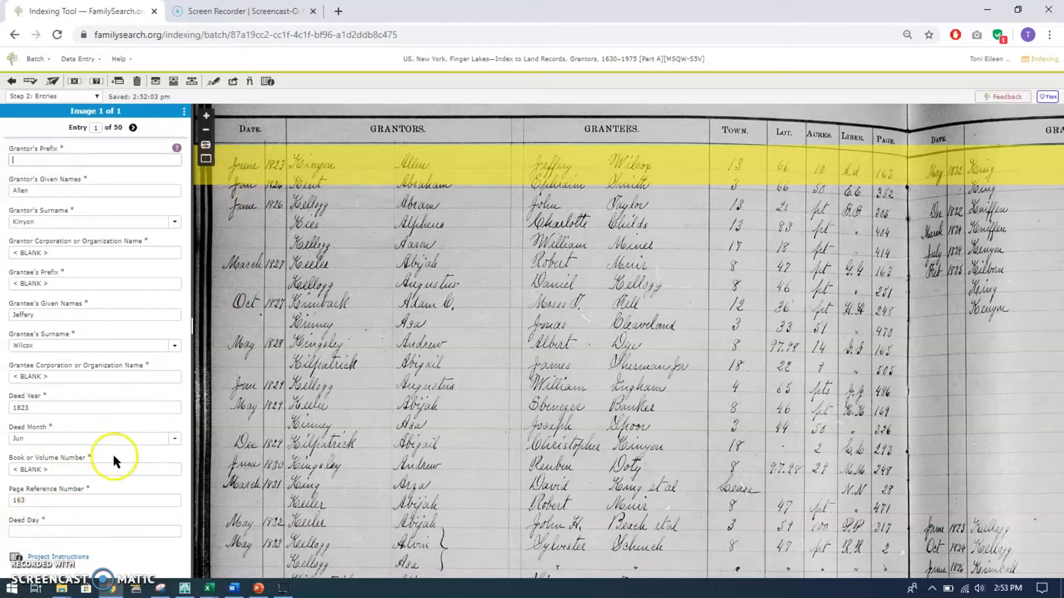
Step: Mark the Deed Day blank and advance to the second entry
{"action": "left_click", "coordinate": [36, 531]}
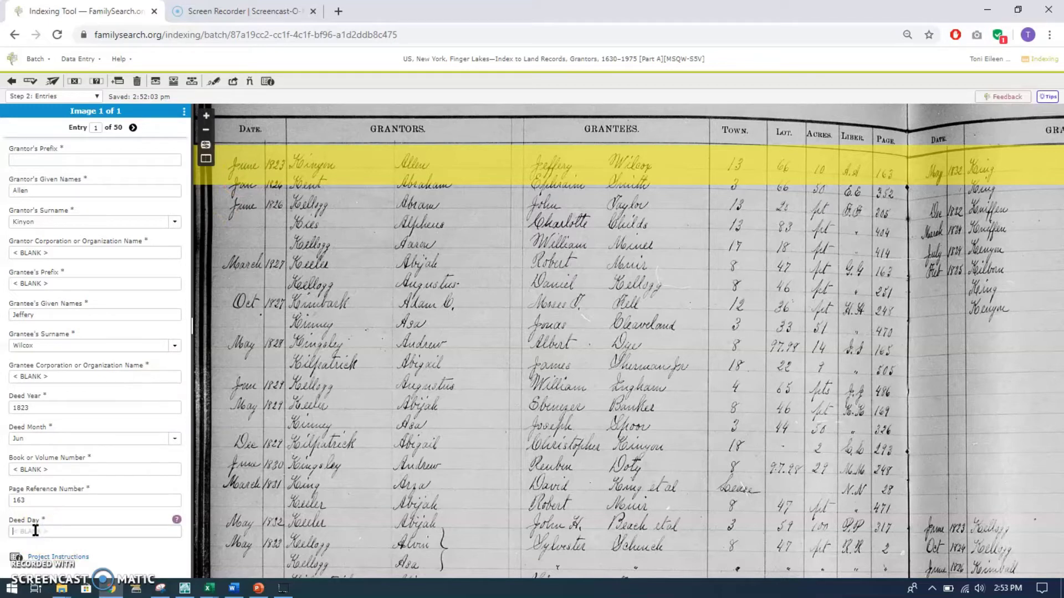
{"action": "key", "text": "Tab"}
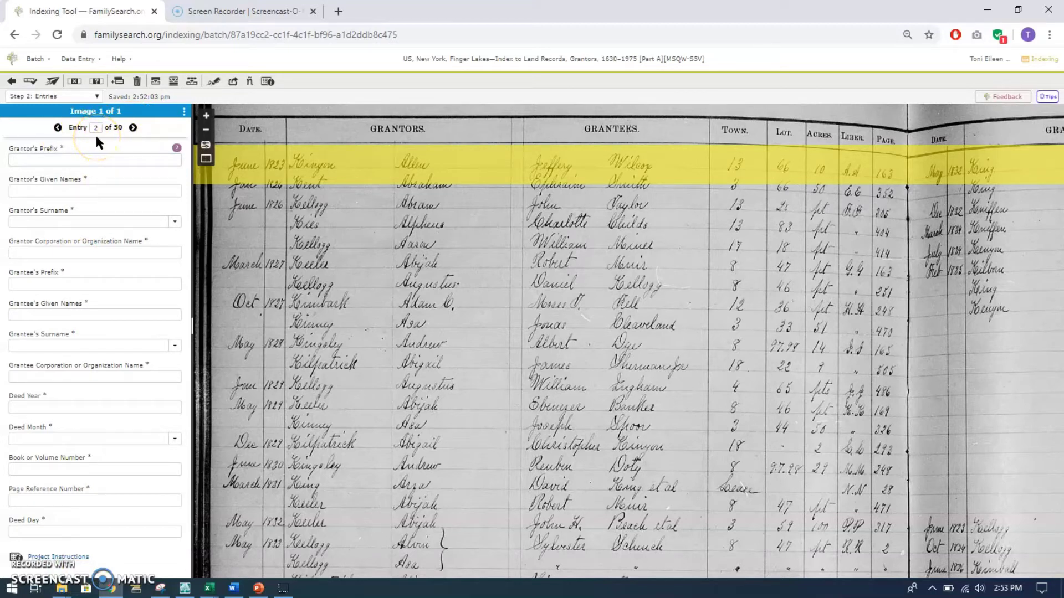
Step: Review entry 1, return to entry 2, and move the highlight ruler down onto the second record row of the image
{"action": "left_click", "coordinate": [58, 128]}
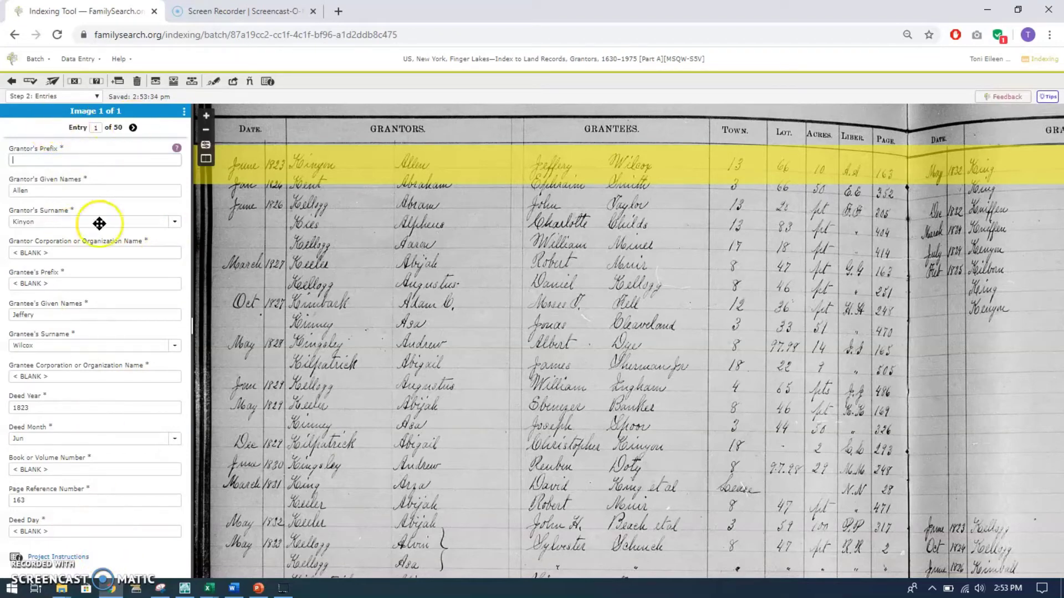
{"action": "left_click", "coordinate": [133, 129]}
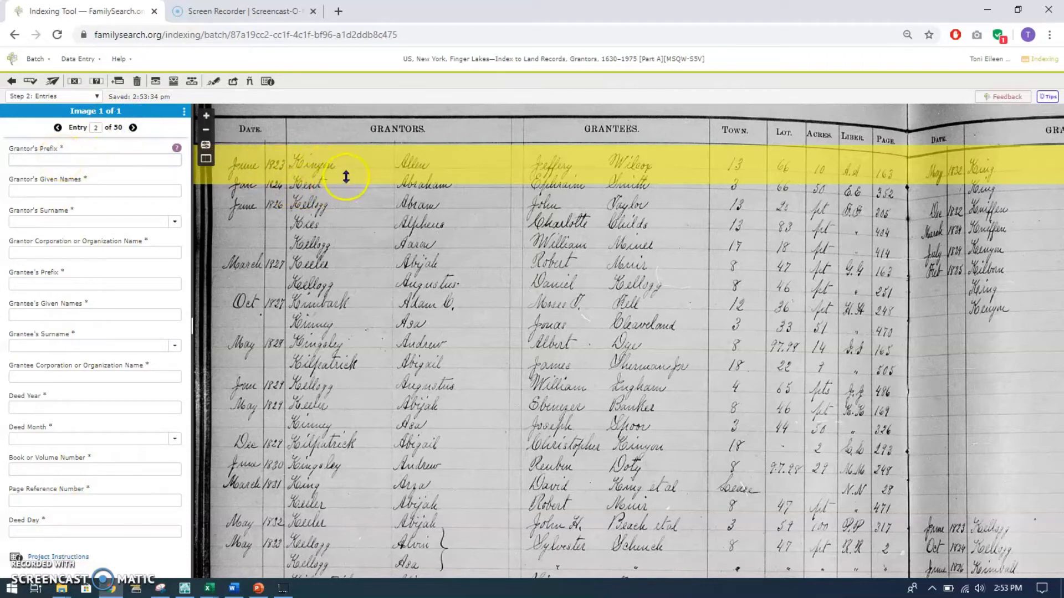
{"action": "left_click_drag", "start_coordinate": [346, 170], "coordinate": [345, 186]}
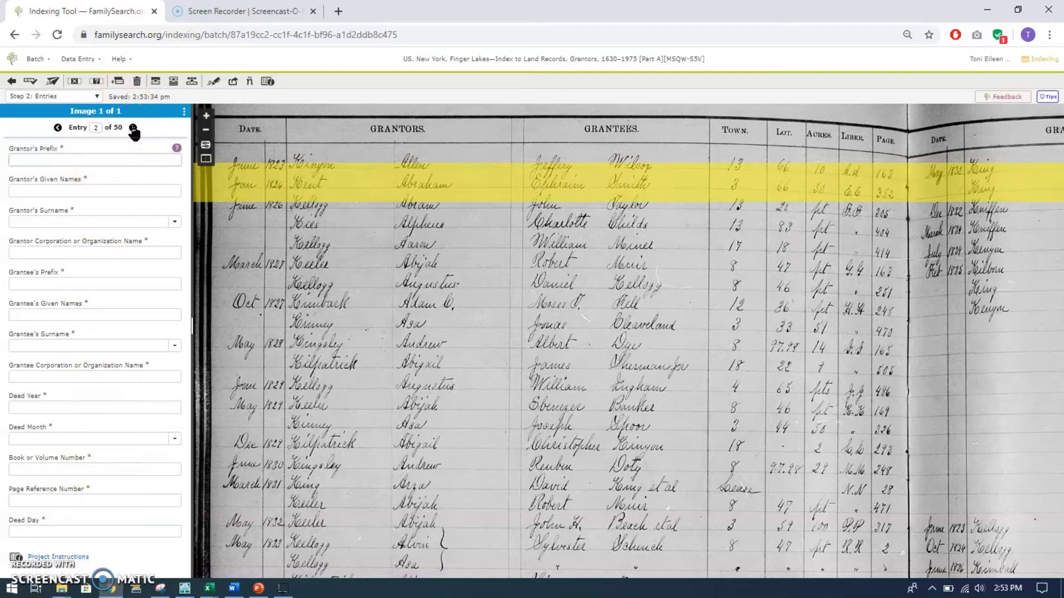
{"action": "left_click", "coordinate": [292, 164]}
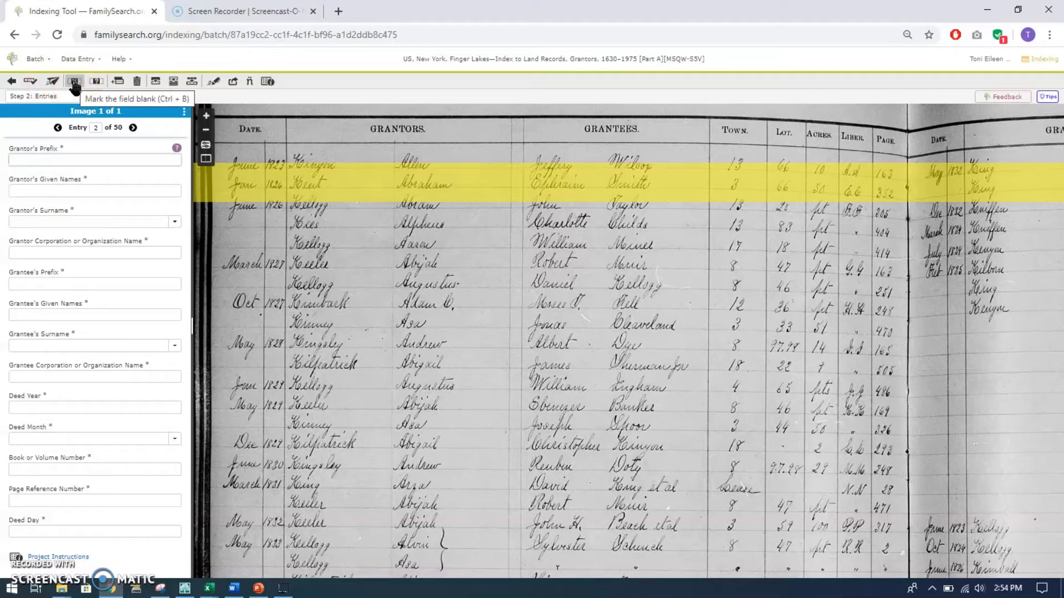
{"action": "left_click", "coordinate": [96, 82]}
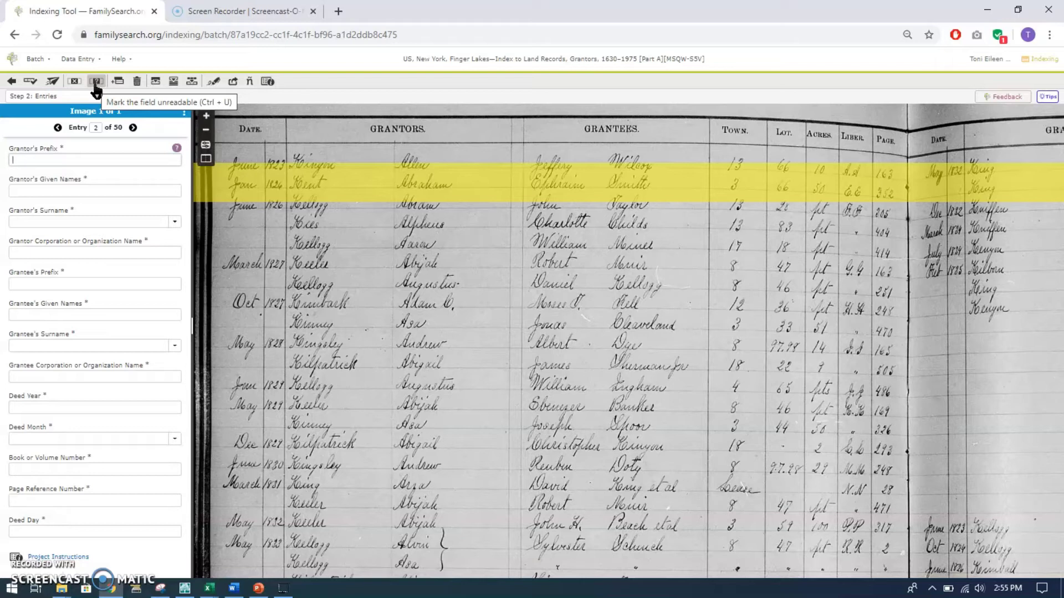
{"action": "left_click", "coordinate": [116, 82]}
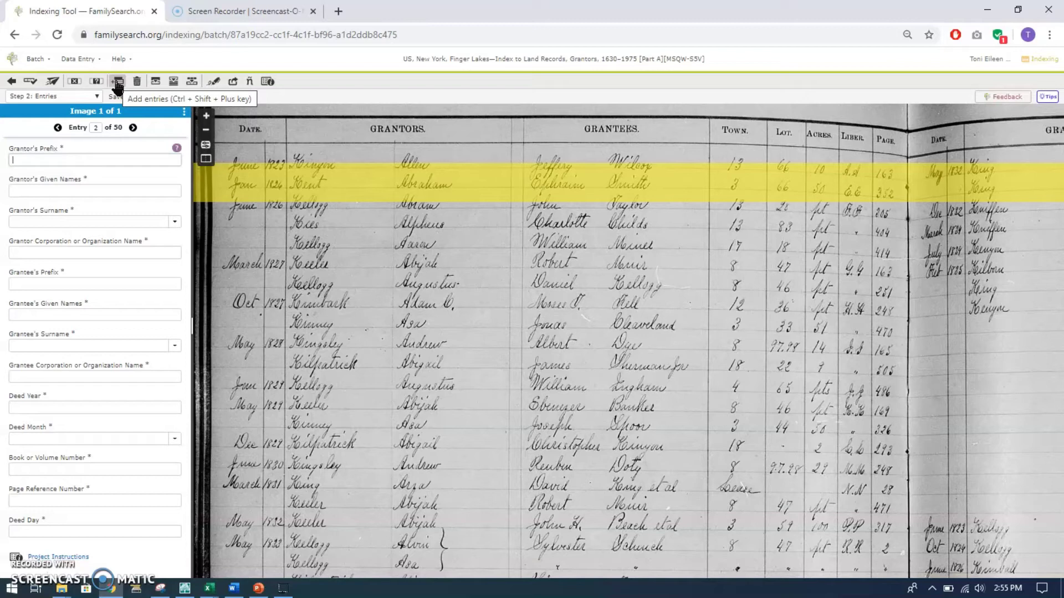
{"action": "left_click", "coordinate": [156, 82]}
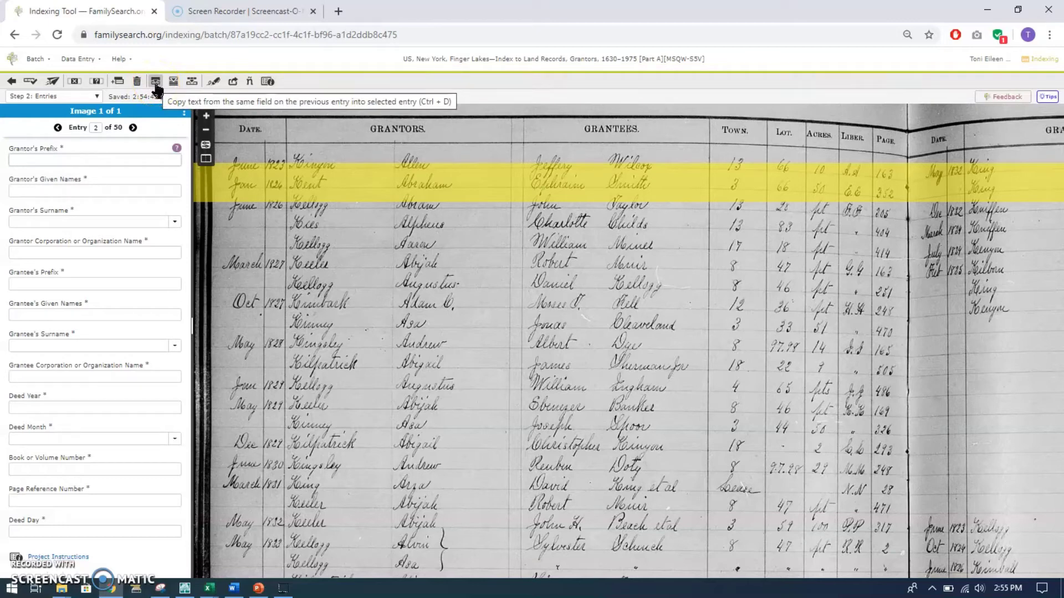
Step: Copy only the Grantor's Given Names from the previous entry into entry 2 and clear that field again
{"action": "left_click", "coordinate": [42, 161]}
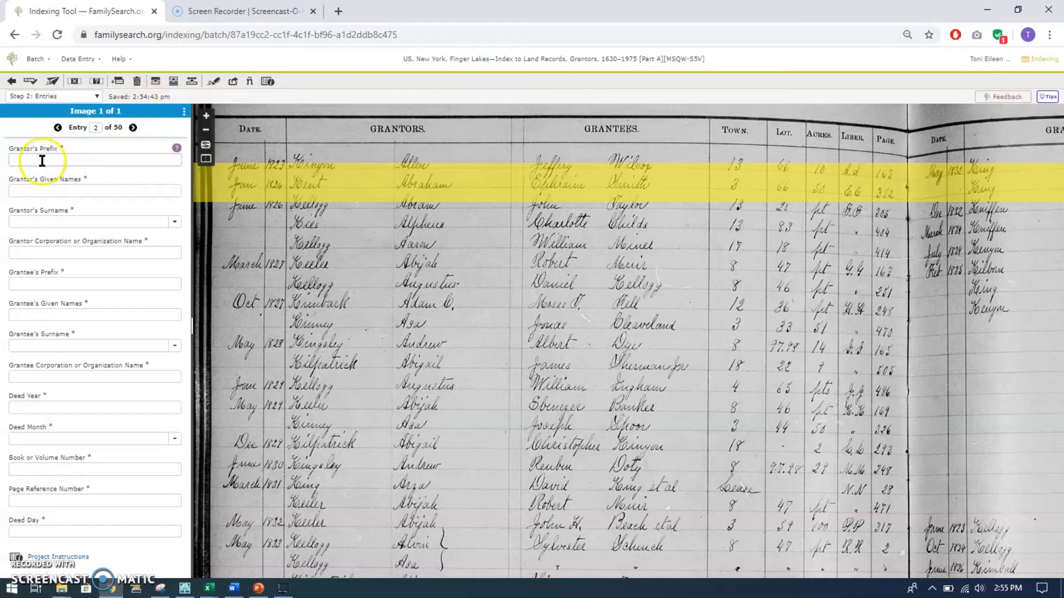
{"action": "left_click", "coordinate": [24, 191]}
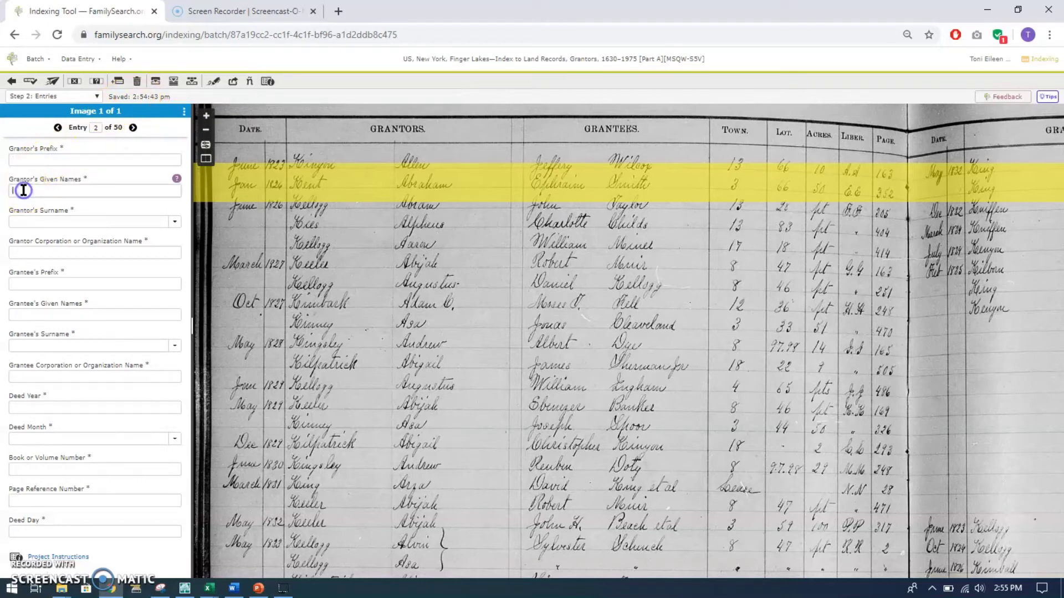
{"action": "left_click", "coordinate": [155, 81]}
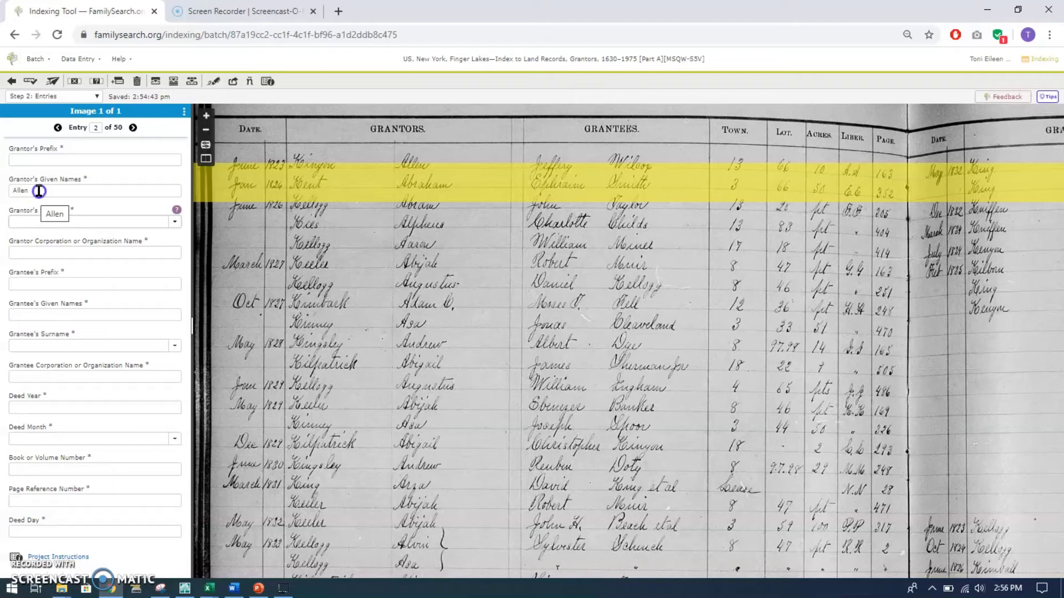
{"action": "left_click_drag", "start_coordinate": [38, 191], "coordinate": [11, 189]}
{"action": "key", "text": "BackSpace"}
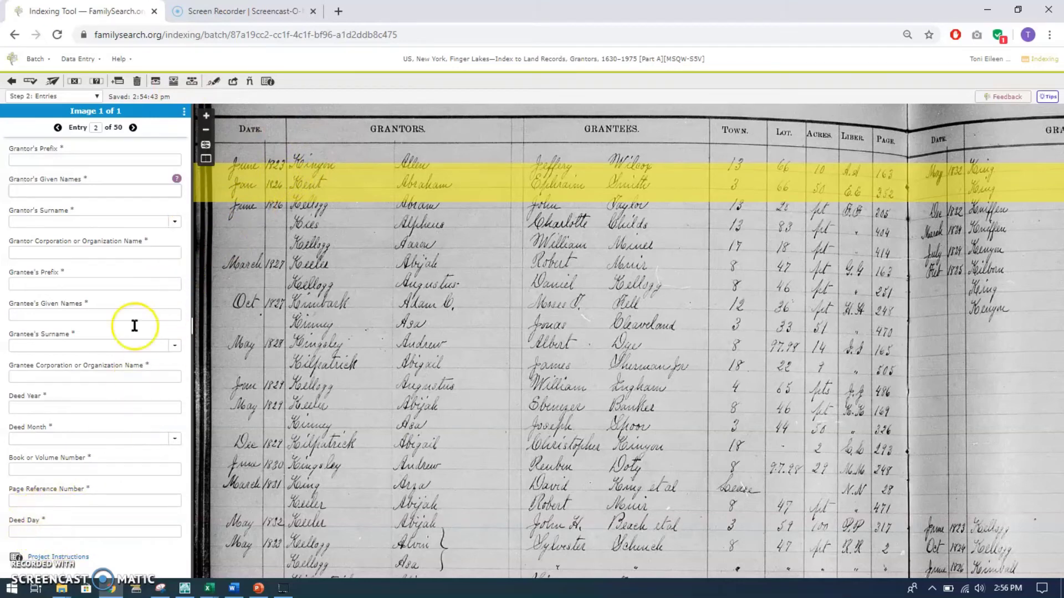
Step: Copy all the text of the previous entry into entry 2
{"action": "left_click", "coordinate": [24, 410]}
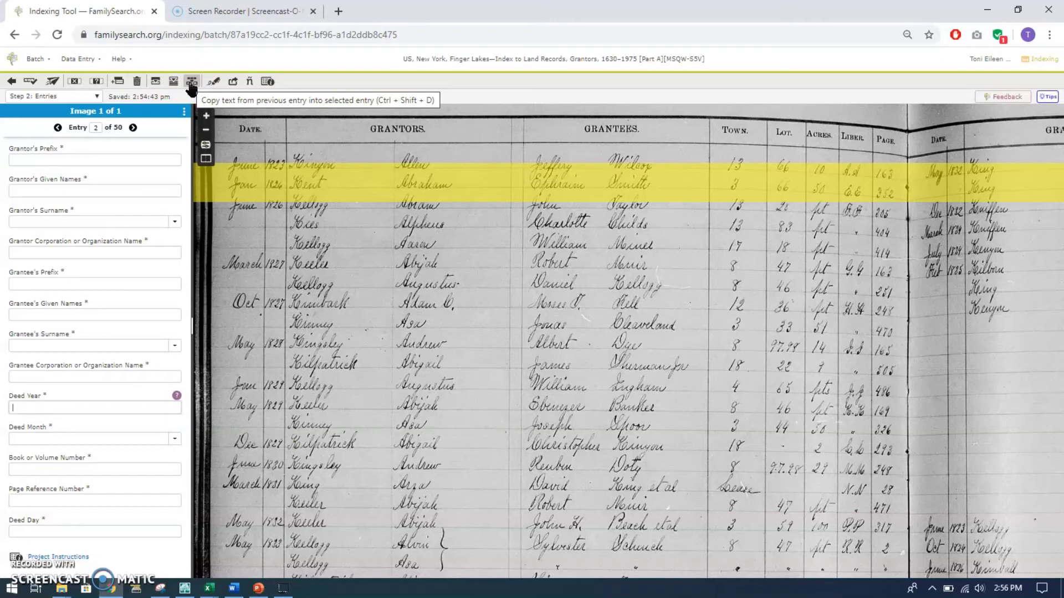
{"action": "left_click", "coordinate": [49, 193]}
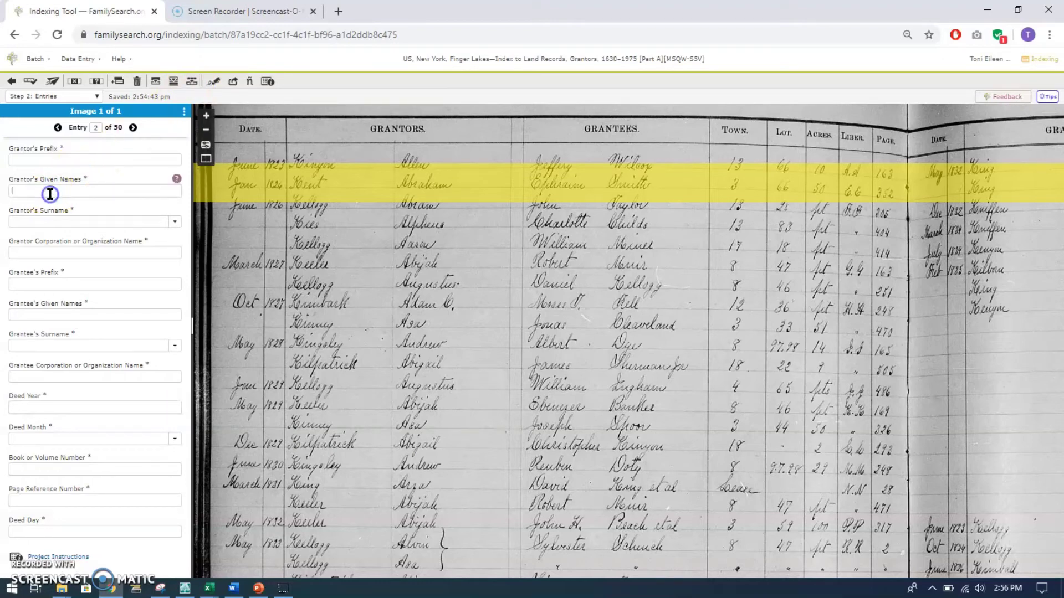
{"action": "left_click", "coordinate": [190, 82]}
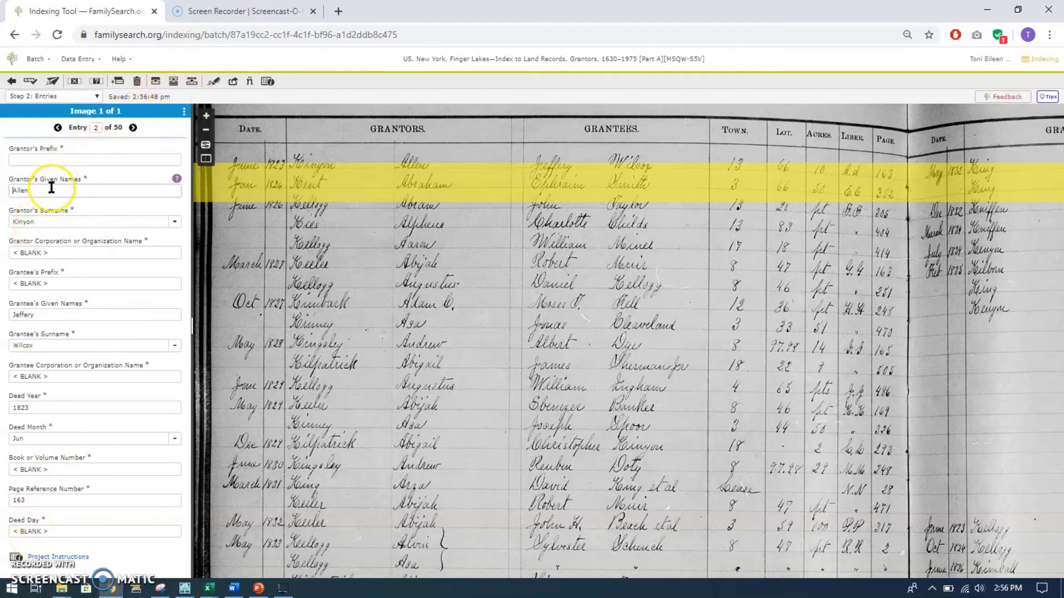
Step: Clear the copied Grantor's Given Names and Grantor's Surname in entry 2
{"action": "left_click_drag", "start_coordinate": [54, 192], "coordinate": [9, 191]}
{"action": "key", "text": "BackSpace"}
{"action": "left_click_drag", "start_coordinate": [40, 224], "coordinate": [12, 223]}
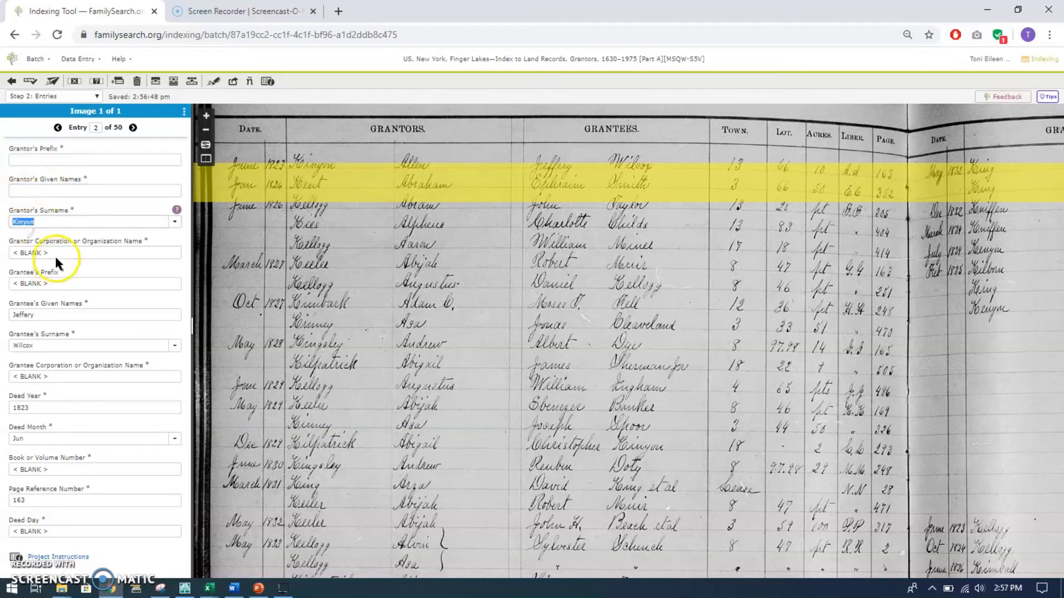
{"action": "key", "text": "BackSpace"}
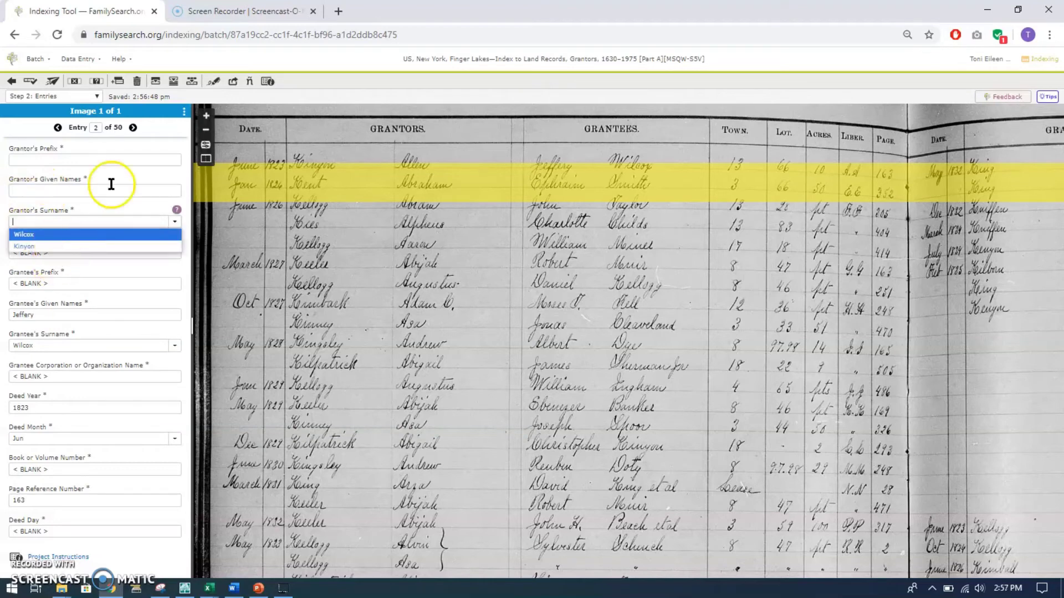
Step: View the handwriting examples and the Share Batch link and code, closing each one
{"action": "left_click", "coordinate": [213, 83]}
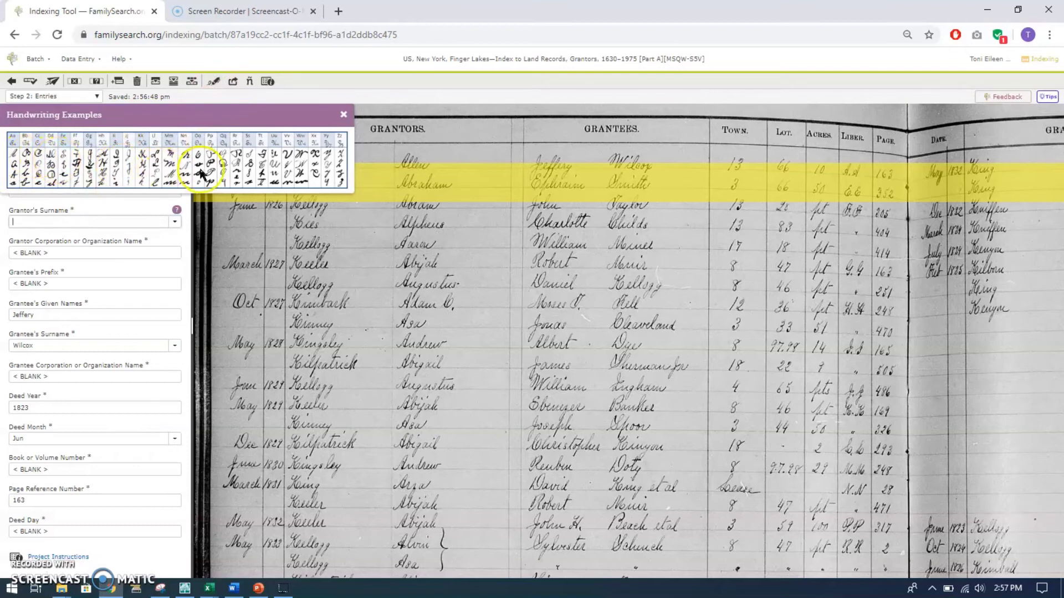
{"action": "left_click", "coordinate": [344, 114]}
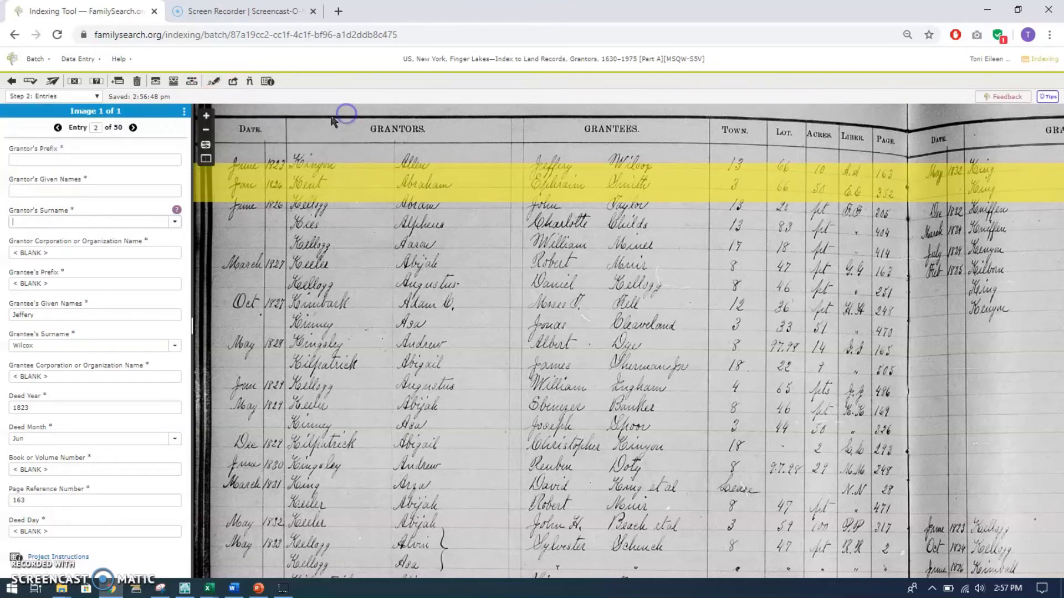
{"action": "left_click", "coordinate": [233, 84]}
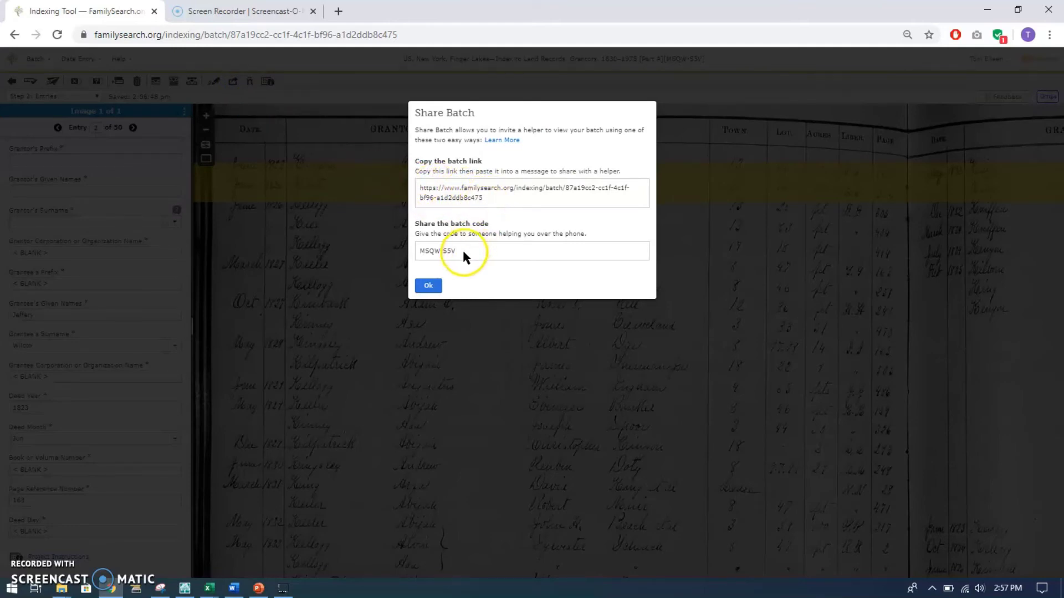
{"action": "left_click", "coordinate": [428, 286]}
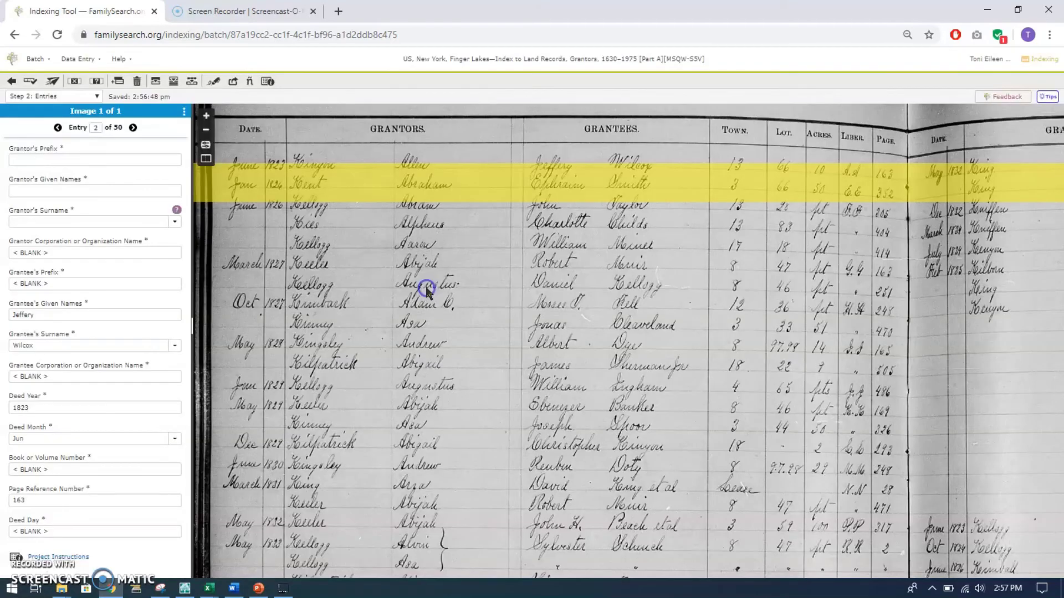
{"action": "left_click", "coordinate": [176, 191]}
{"action": "left_click", "coordinate": [233, 82]}
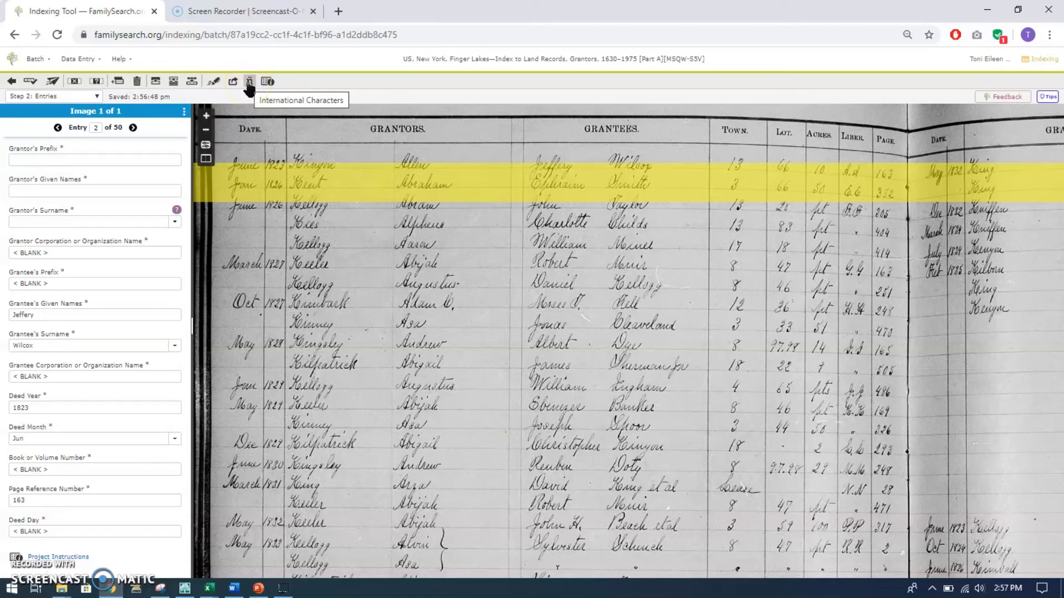
Step: View the international characters palette and the What to Index section of the project instructions, closing each one
{"action": "left_click", "coordinate": [249, 83]}
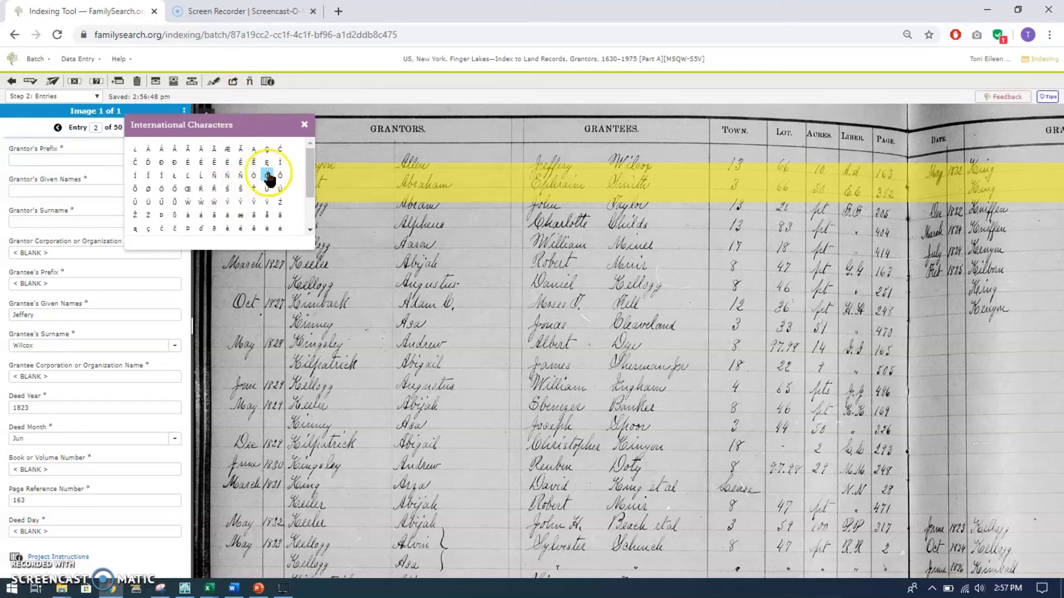
{"action": "left_click", "coordinate": [304, 125]}
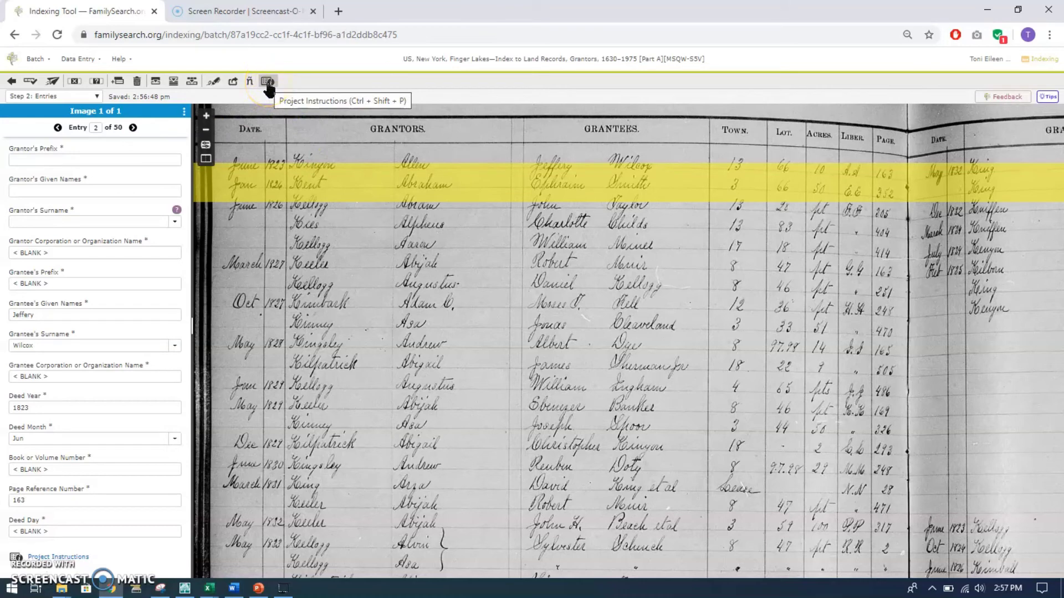
{"action": "left_click", "coordinate": [268, 82]}
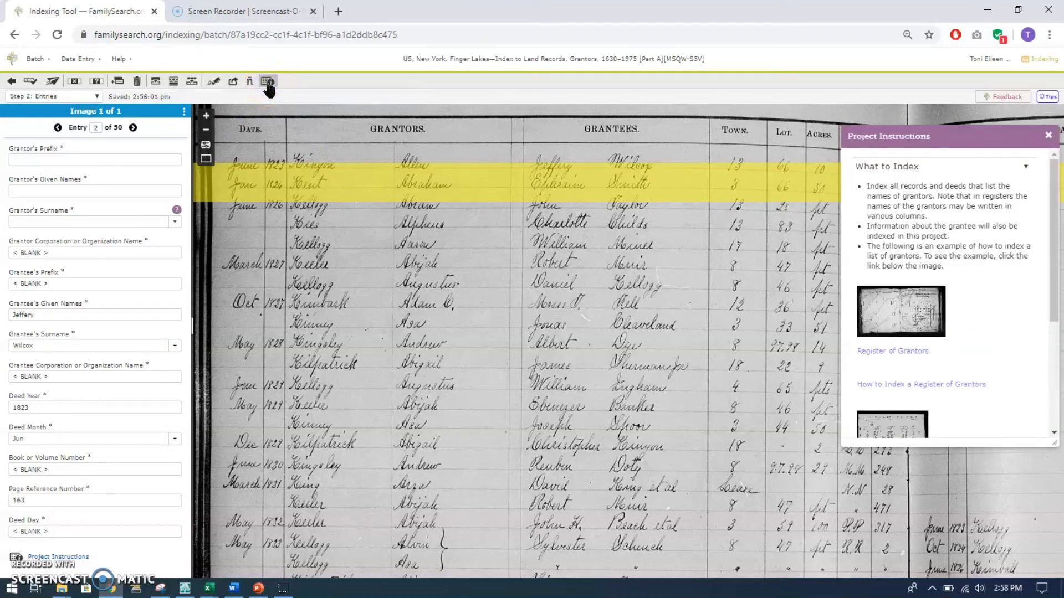
{"action": "left_click", "coordinate": [899, 177]}
{"action": "left_click", "coordinate": [1048, 136]}
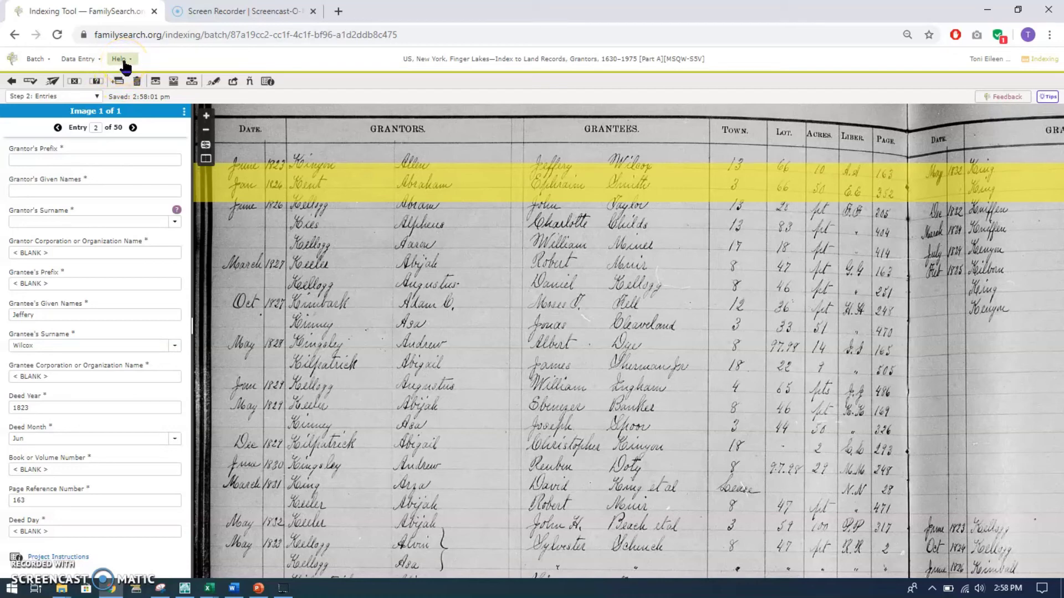
Step: Review the available help options, from Field Help and Basic Indexing Guidelines to Open Shared Batch and Labs
{"action": "left_click", "coordinate": [125, 65]}
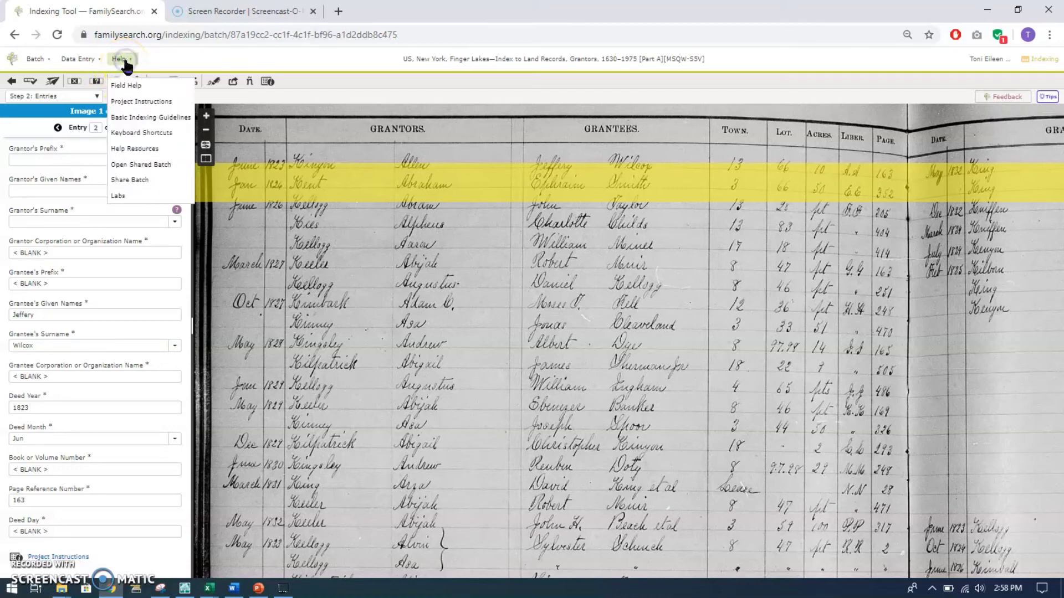
{"action": "left_click", "coordinate": [134, 104]}
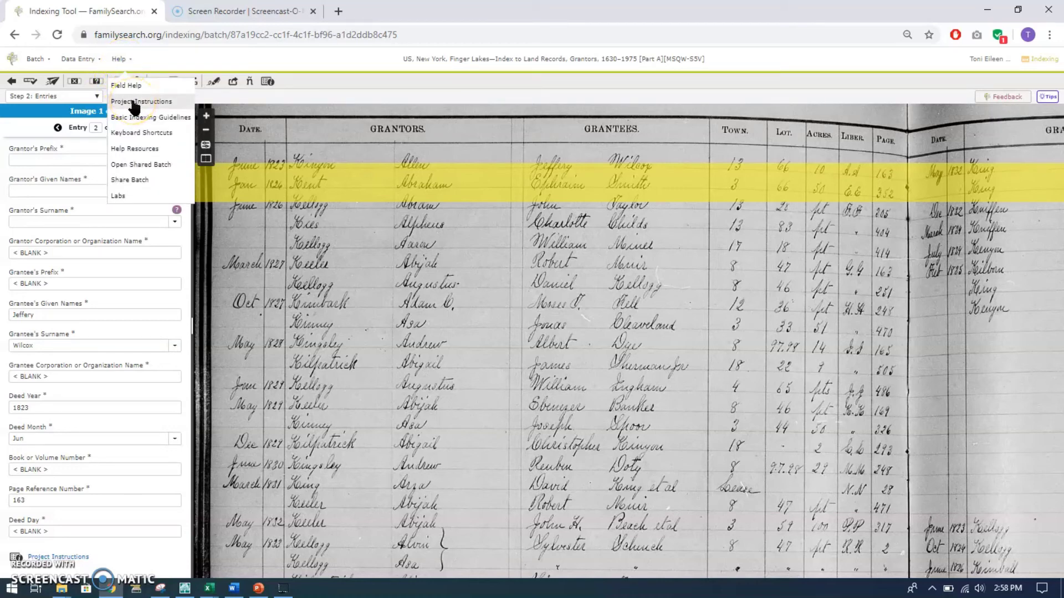
{"action": "left_click", "coordinate": [133, 121]}
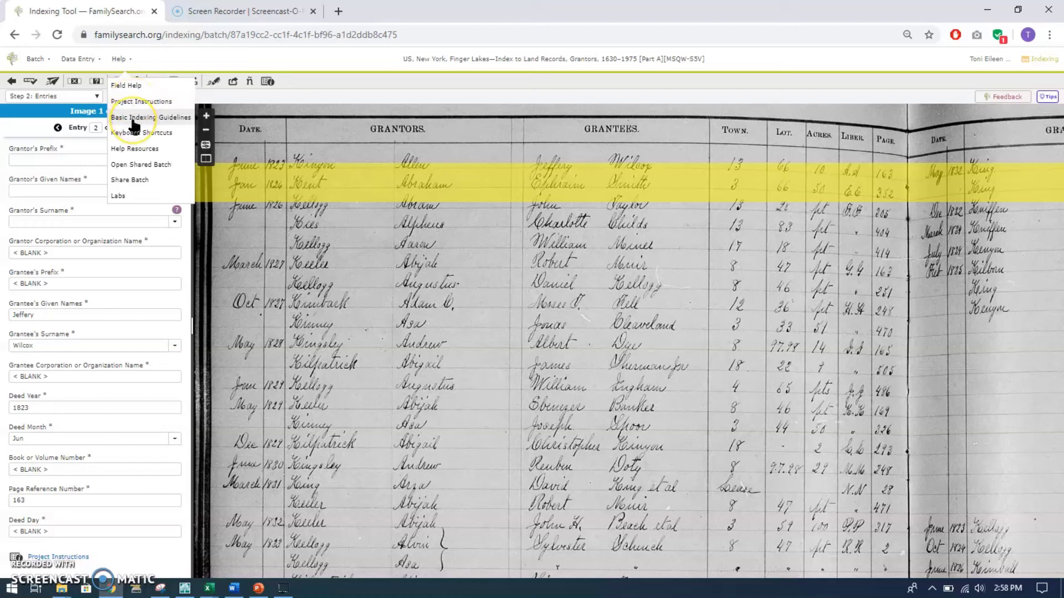
{"action": "left_click", "coordinate": [157, 122]}
{"action": "left_click", "coordinate": [149, 136]}
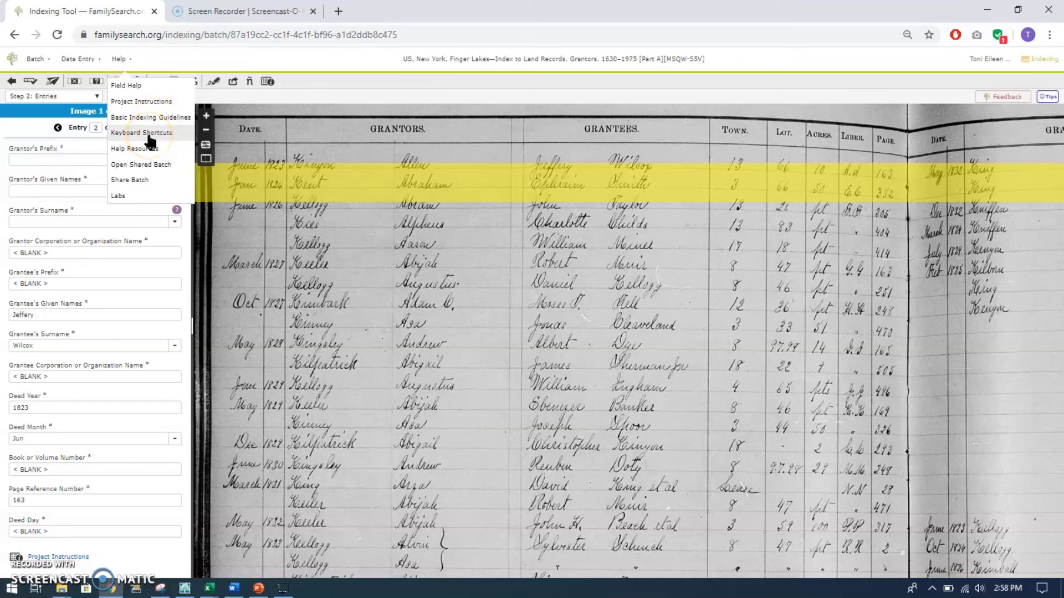
{"action": "left_click", "coordinate": [139, 149]}
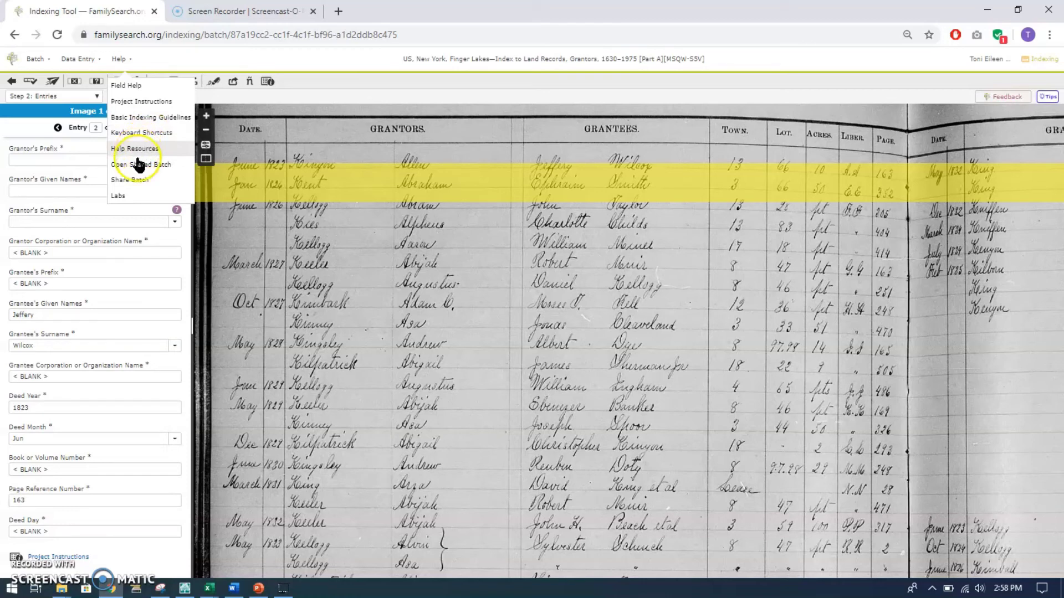
{"action": "left_click", "coordinate": [142, 169]}
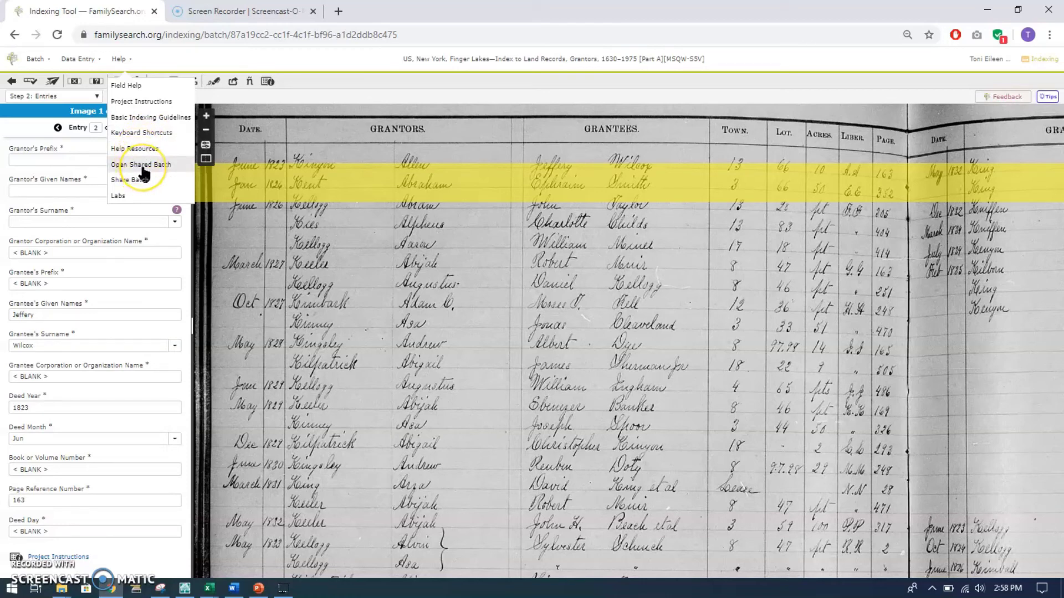
{"action": "left_click", "coordinate": [136, 186]}
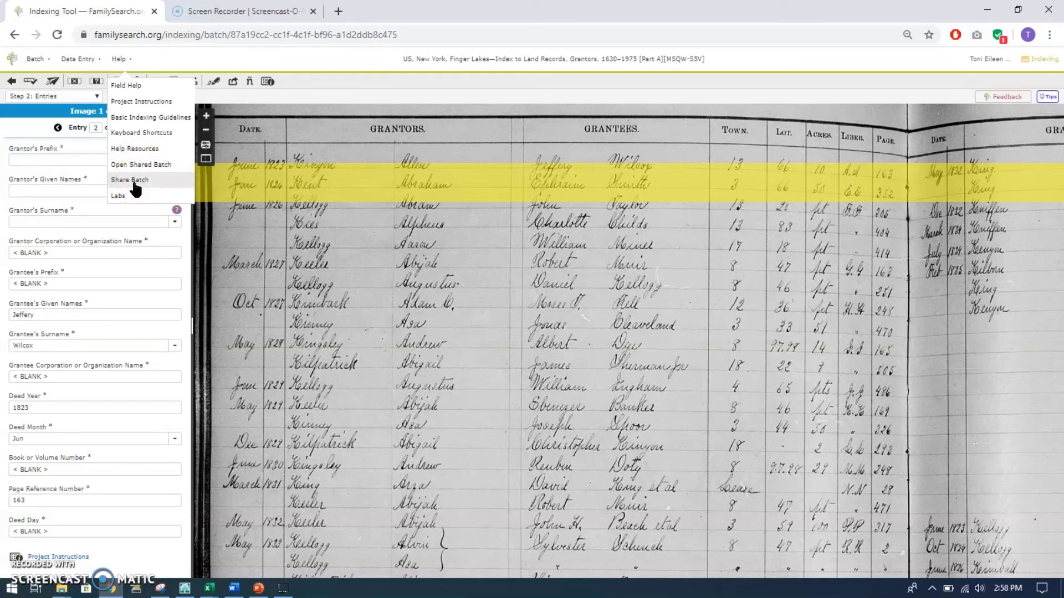
{"action": "left_click", "coordinate": [122, 200]}
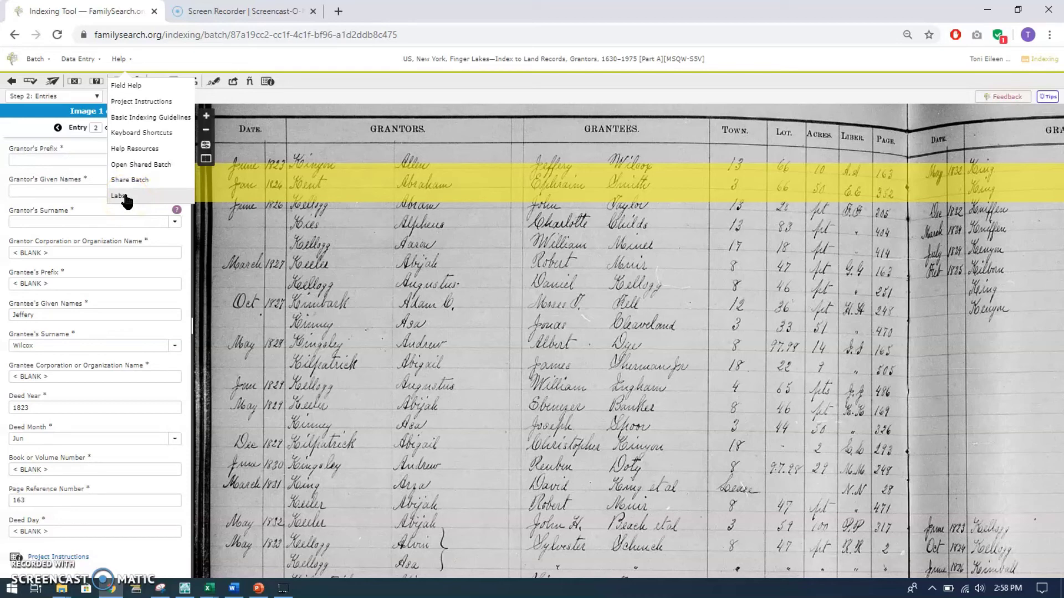
Step: Display the batch entries in the Table Entry layout to view all records and fields together
{"action": "left_click", "coordinate": [96, 62]}
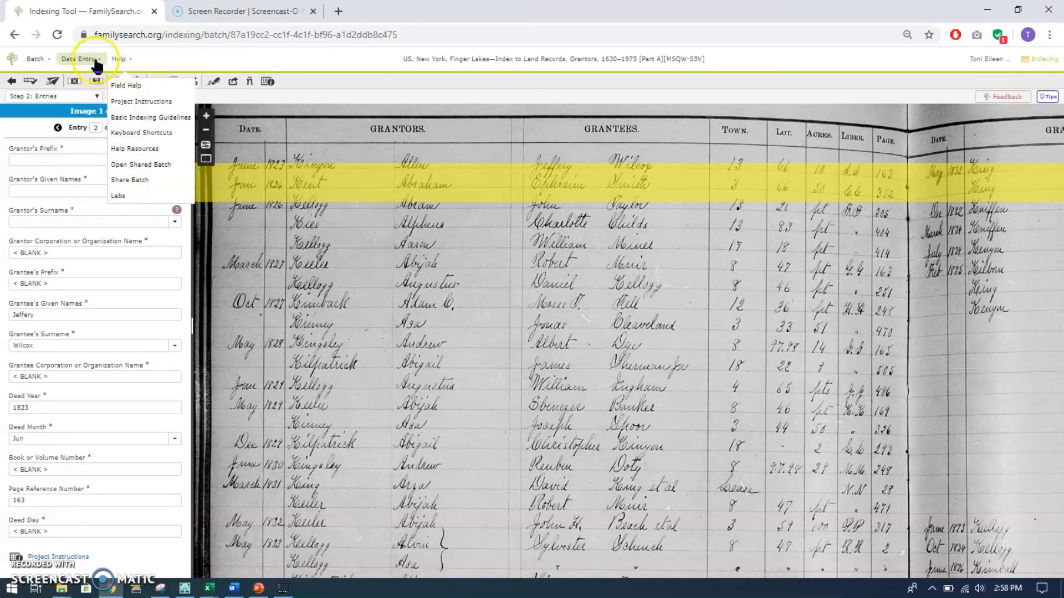
{"action": "left_click", "coordinate": [98, 61]}
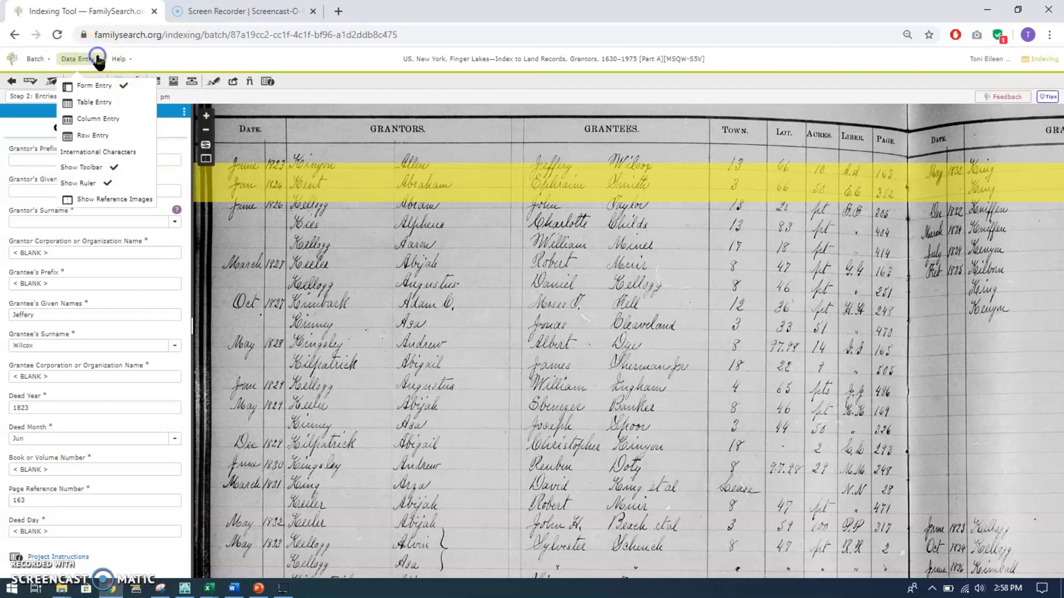
{"action": "left_click", "coordinate": [96, 88]}
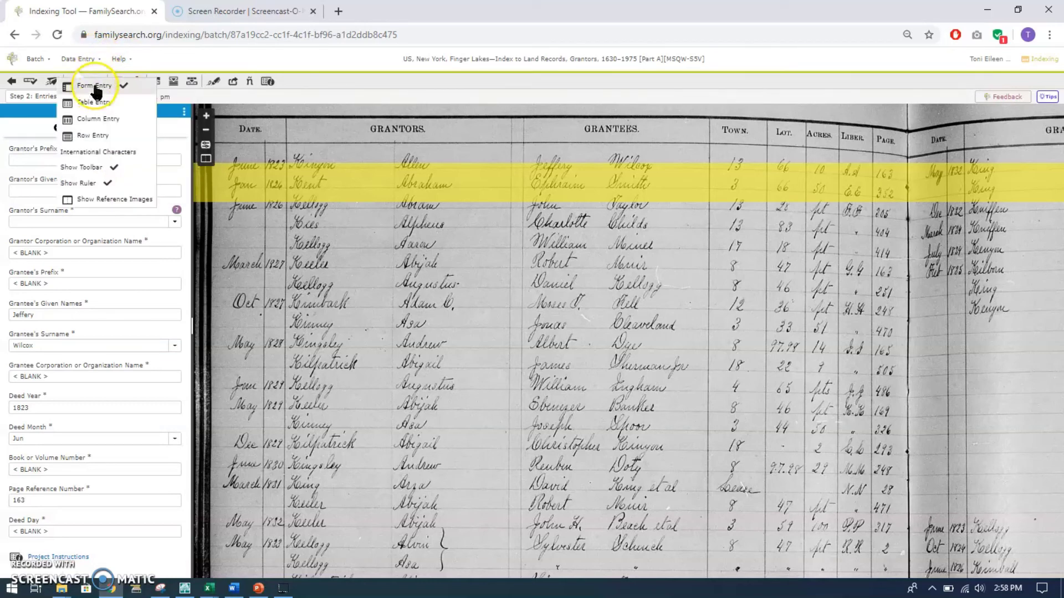
{"action": "left_click", "coordinate": [115, 116]}
{"action": "left_click", "coordinate": [121, 123]}
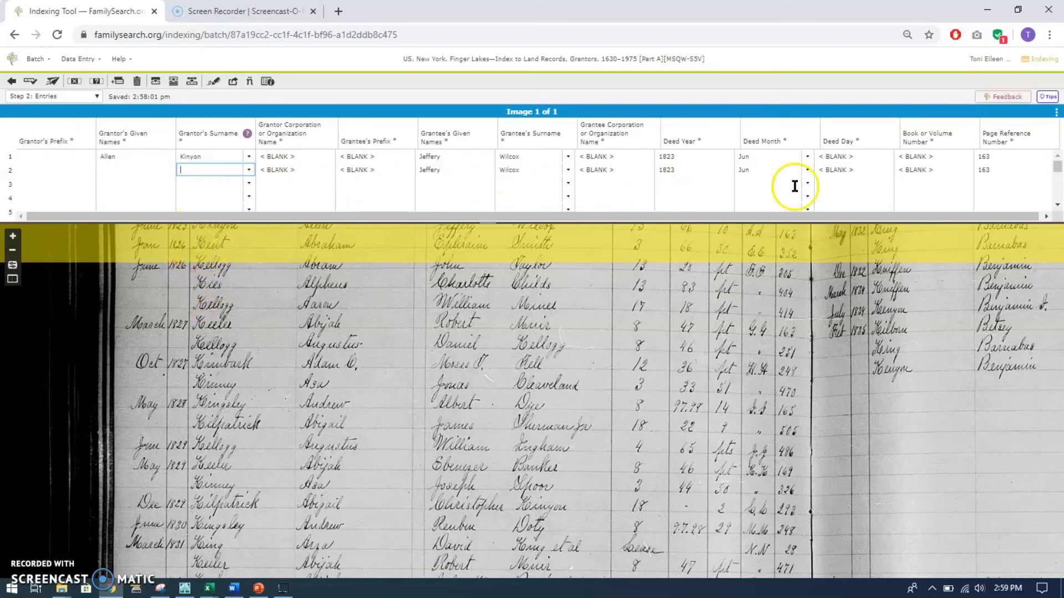
Step: Display the batch in the Column Entry layout and advance to the Grantor Corporation or Organization Name column
{"action": "left_click", "coordinate": [96, 62]}
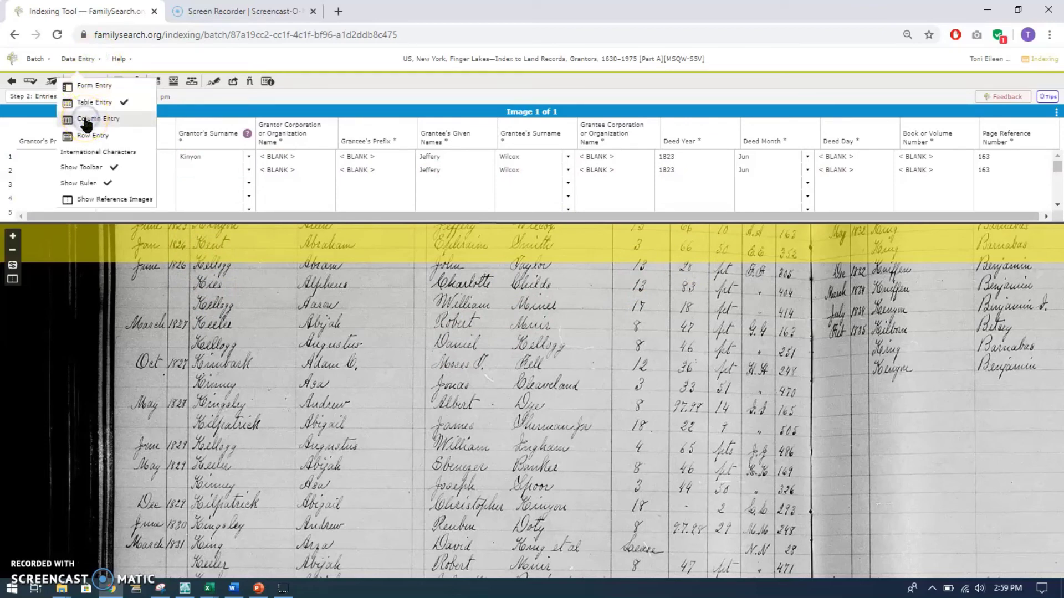
{"action": "left_click", "coordinate": [102, 120]}
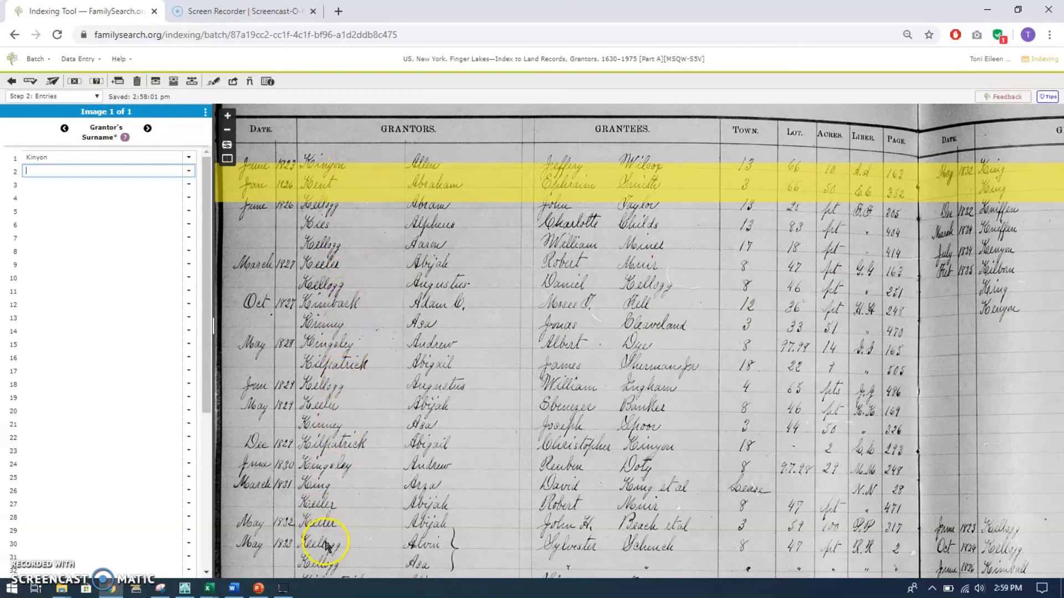
{"action": "left_click", "coordinate": [148, 129]}
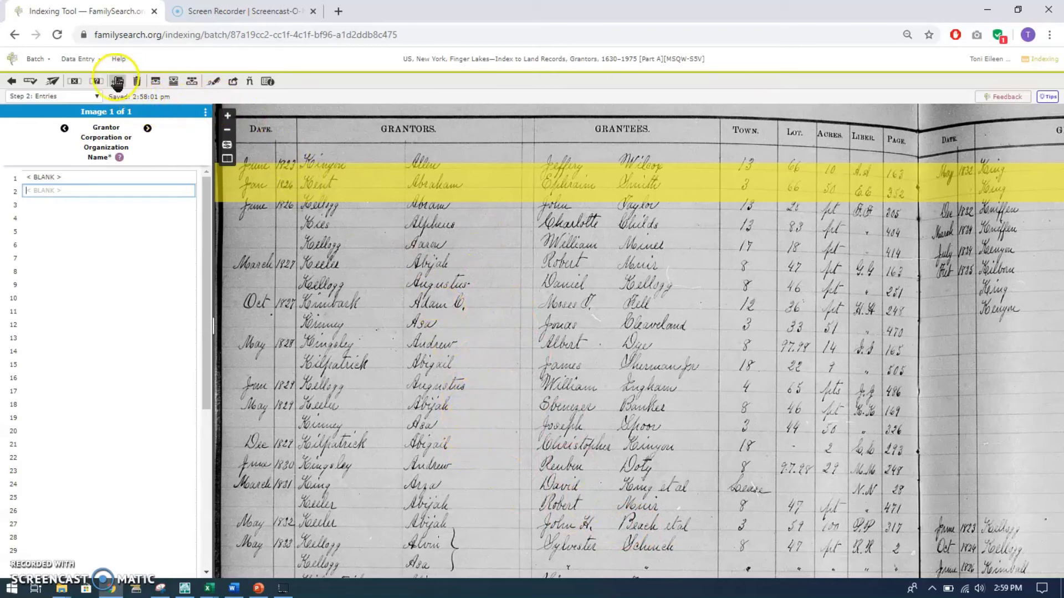
Step: View entry 2 in the Row Entry layout and return to Form Entry
{"action": "left_click", "coordinate": [100, 59]}
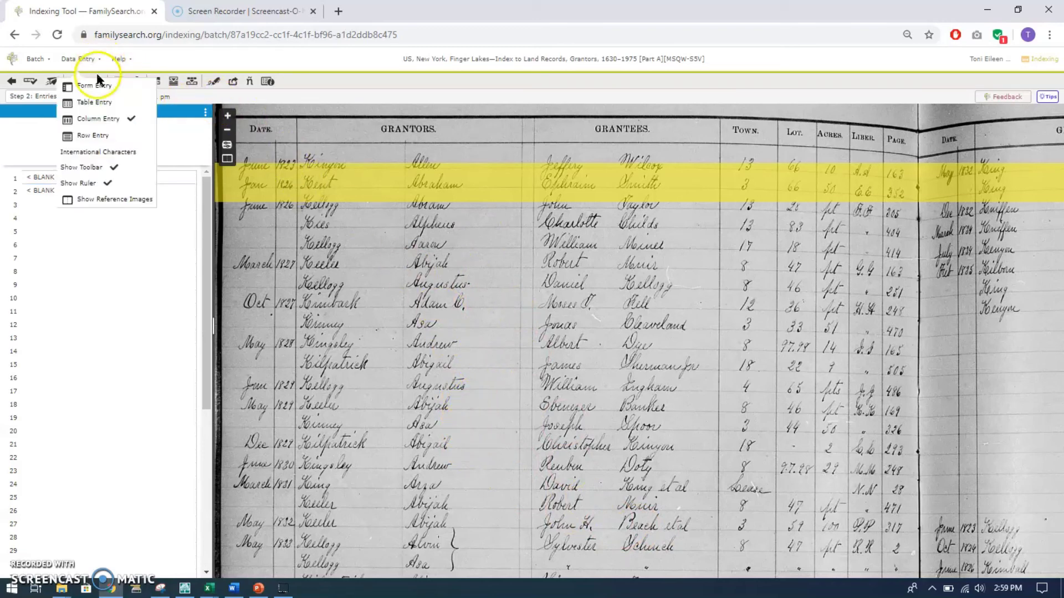
{"action": "left_click", "coordinate": [93, 136]}
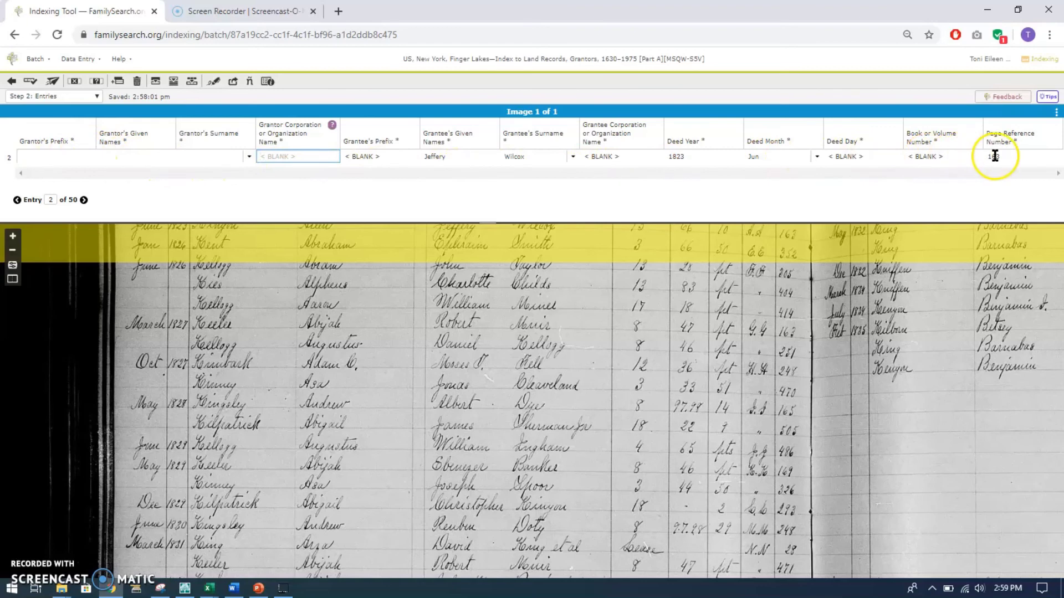
{"action": "left_click", "coordinate": [94, 59]}
{"action": "left_click", "coordinate": [83, 88]}
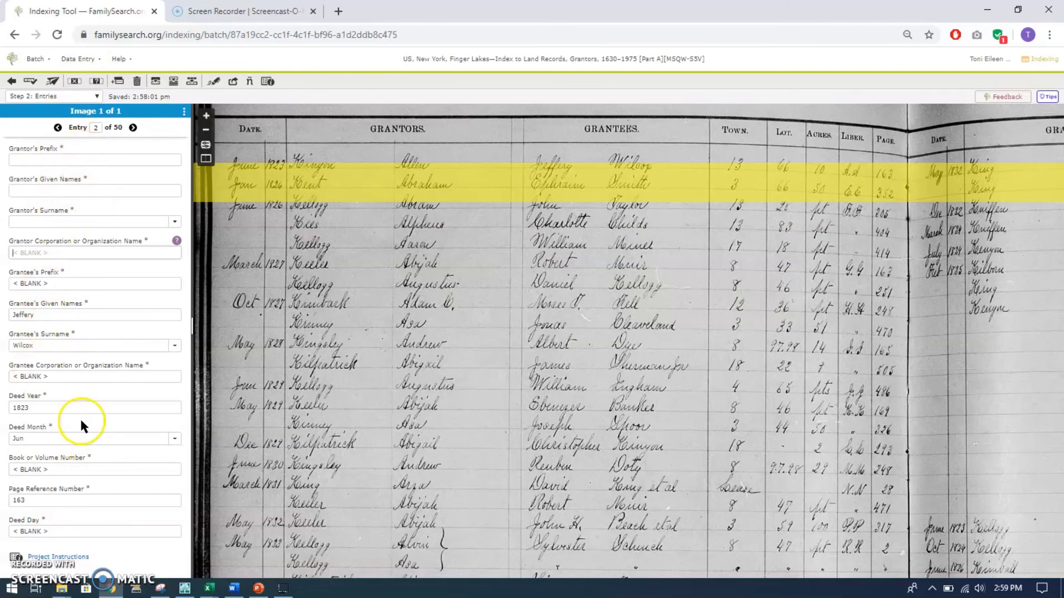
Step: Review the available batch options, from About Batch and Quality Check to Back to Web Indexing and Settings, and close the list
{"action": "left_click", "coordinate": [47, 59]}
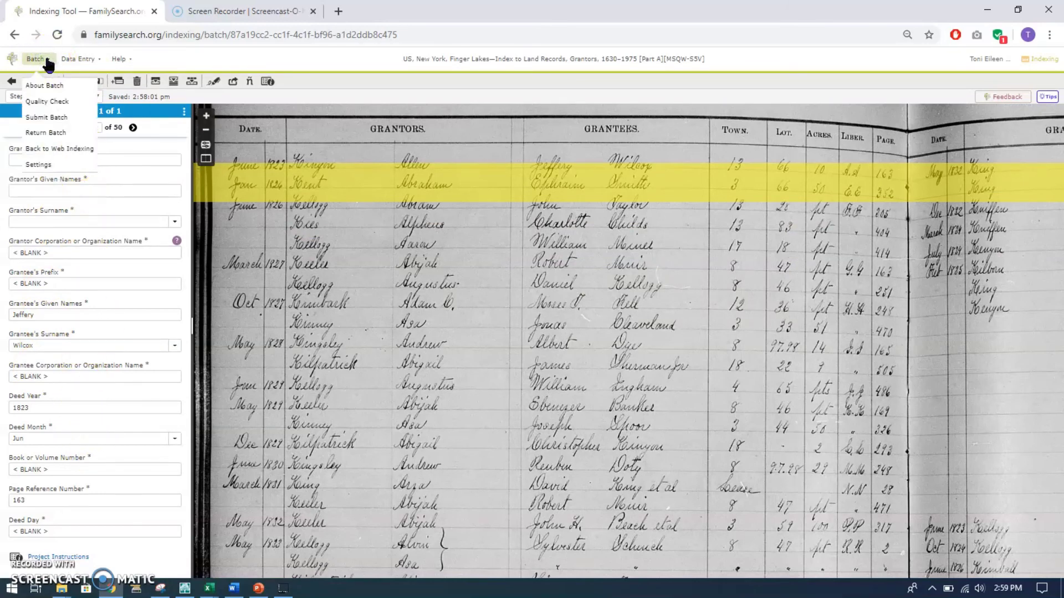
{"action": "left_click", "coordinate": [67, 154]}
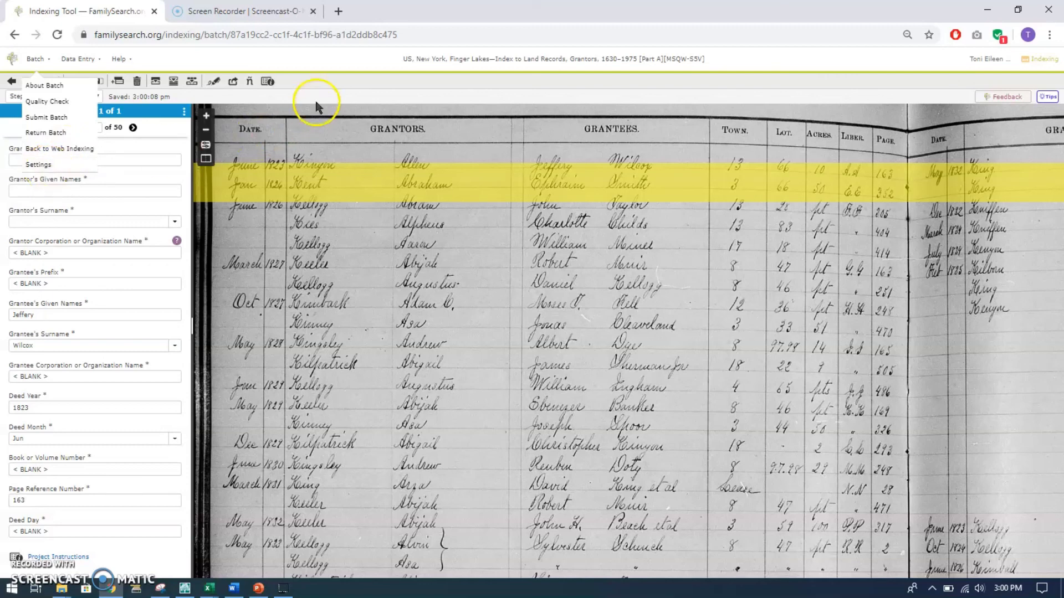
{"action": "left_click", "coordinate": [322, 252]}
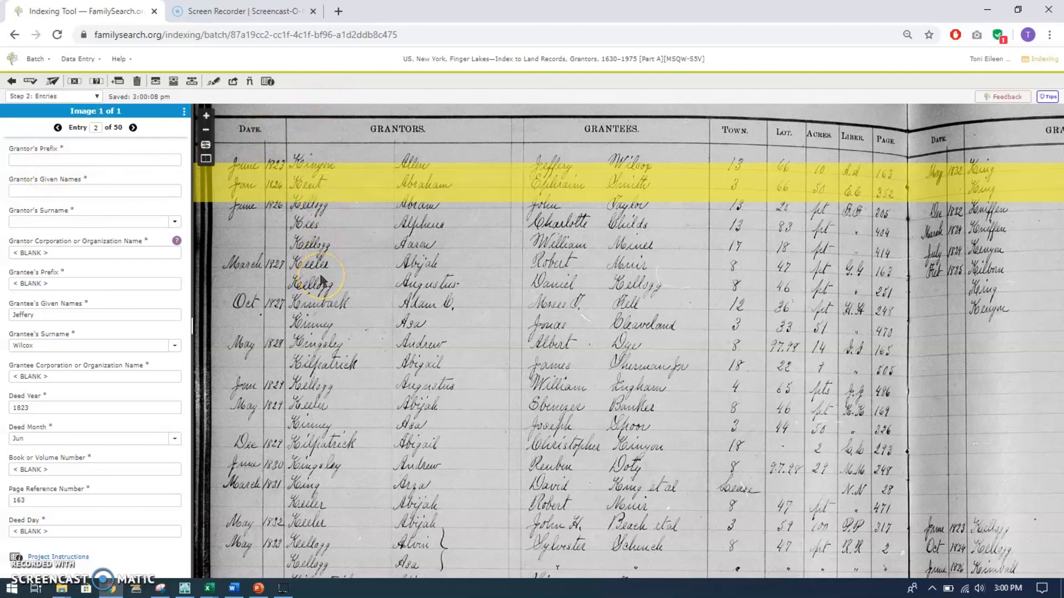